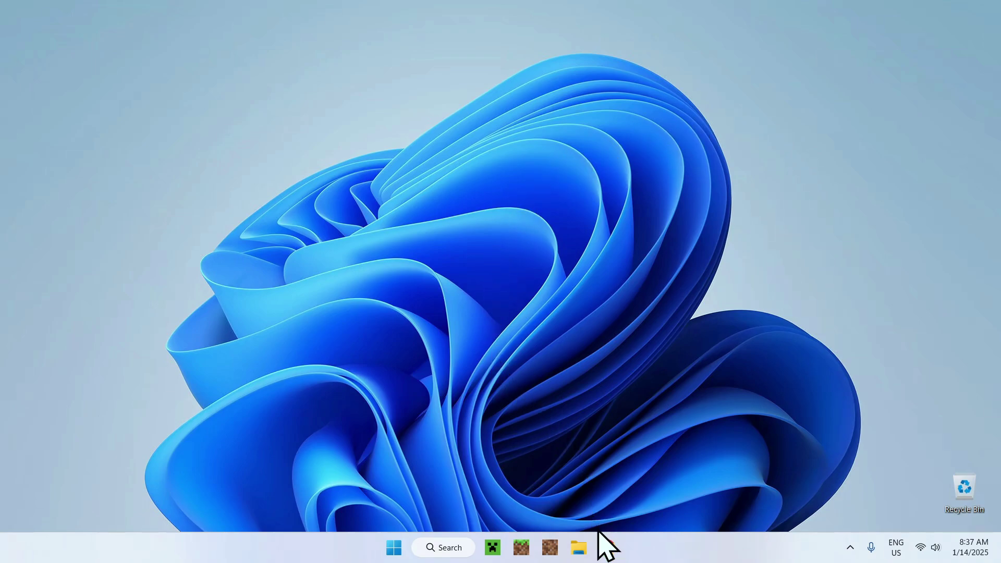
- Open Chrome, search Google for "Modrinth" and open the Modrinth website
{"action": "left_click", "coordinate": [607, 548]}
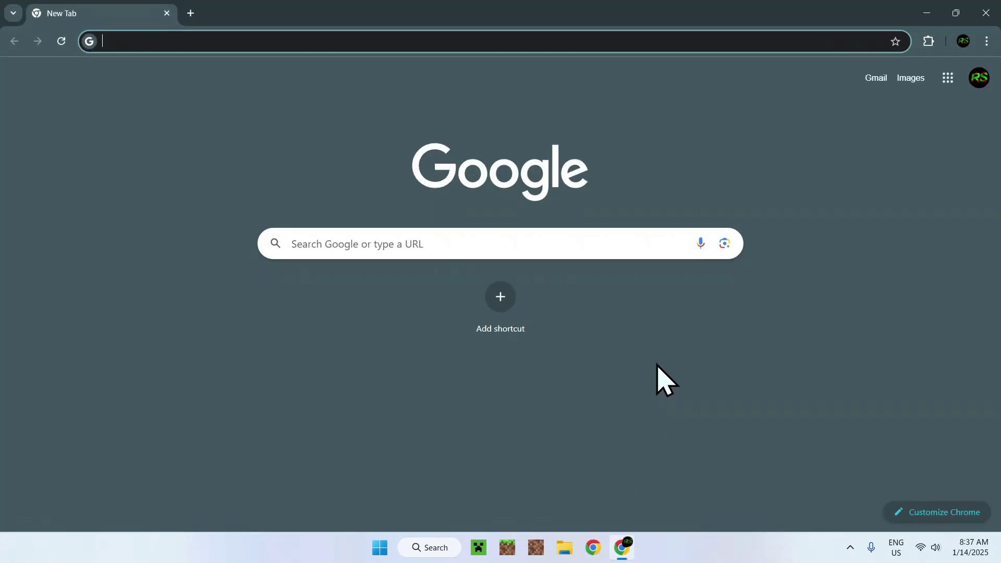
{"action": "left_click", "coordinate": [614, 242]}
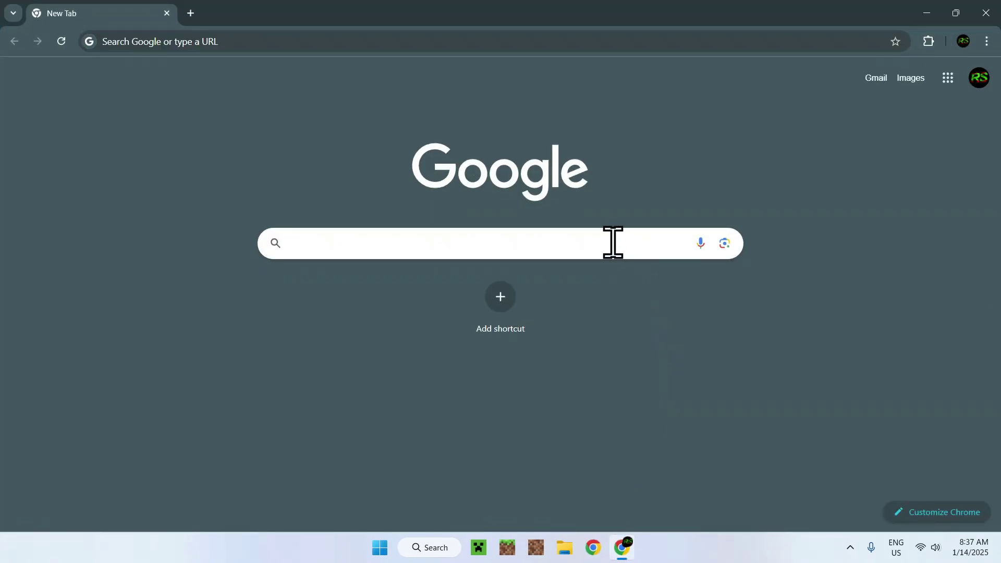
{"action": "type", "text": "Modrinth"}
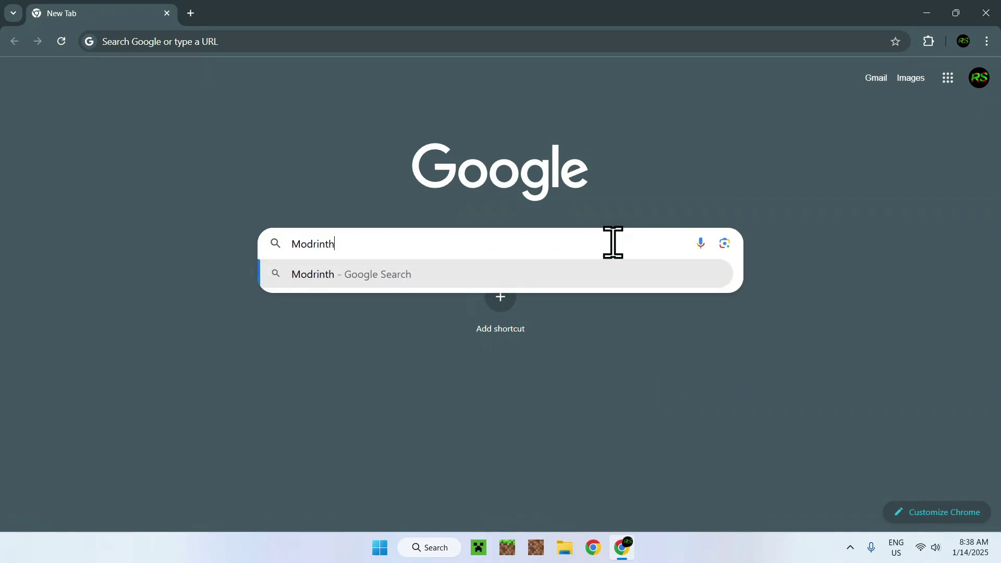
{"action": "key", "text": "Return"}
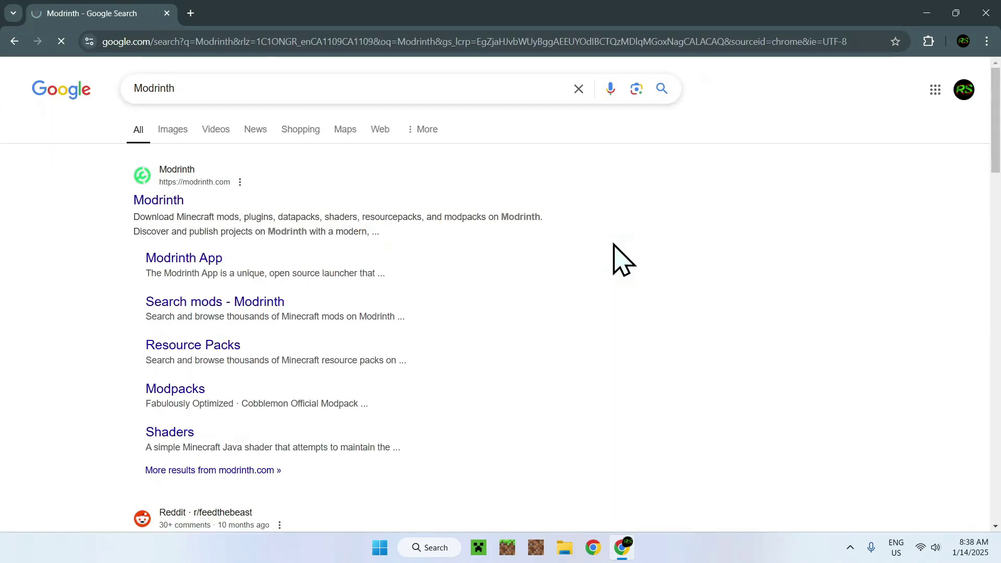
{"action": "left_click", "coordinate": [156, 203]}
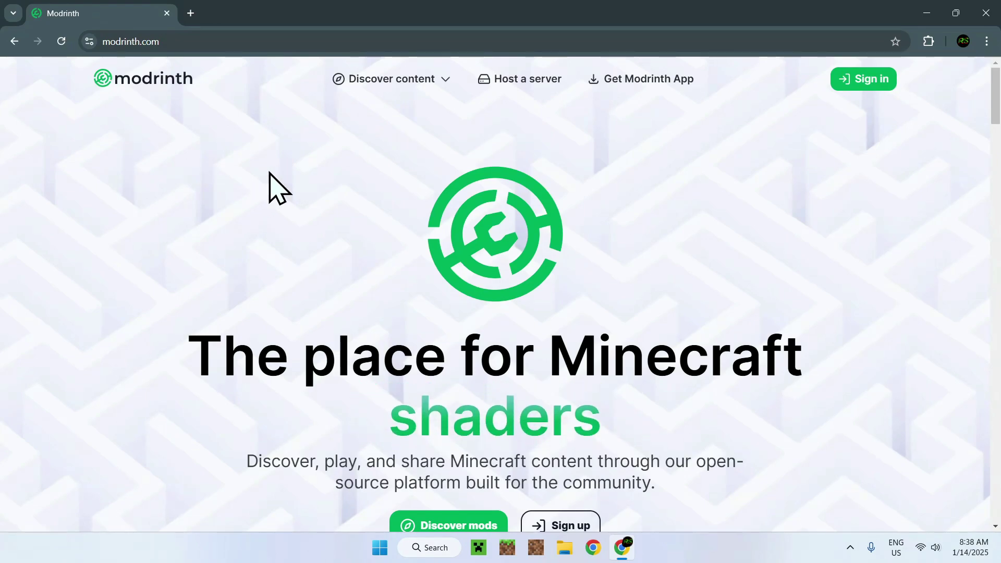
- Search the Minecraft mods for "Zoomify" and open the Zoomify mod's page
{"action": "left_click", "coordinate": [391, 83]}
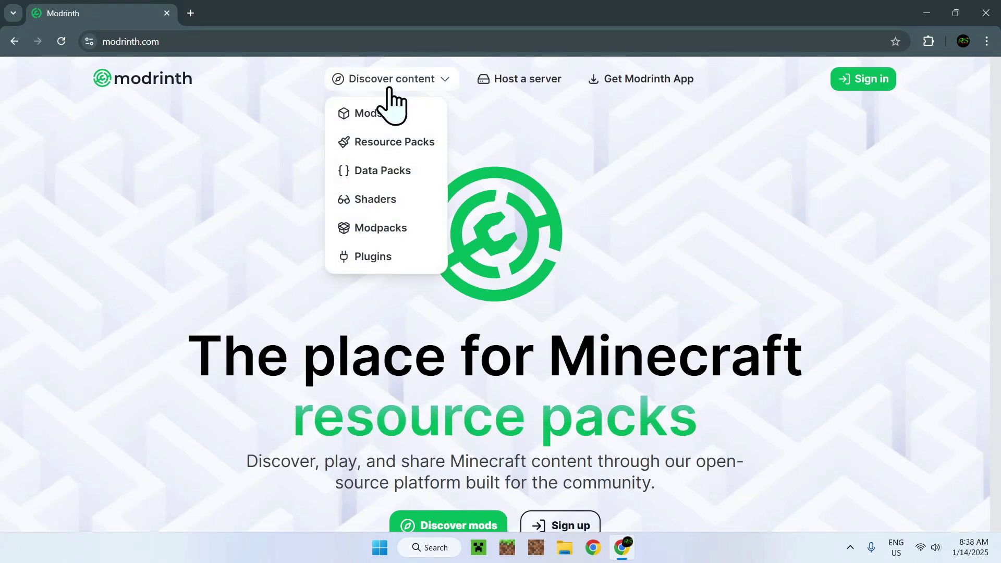
{"action": "left_click", "coordinate": [389, 133]}
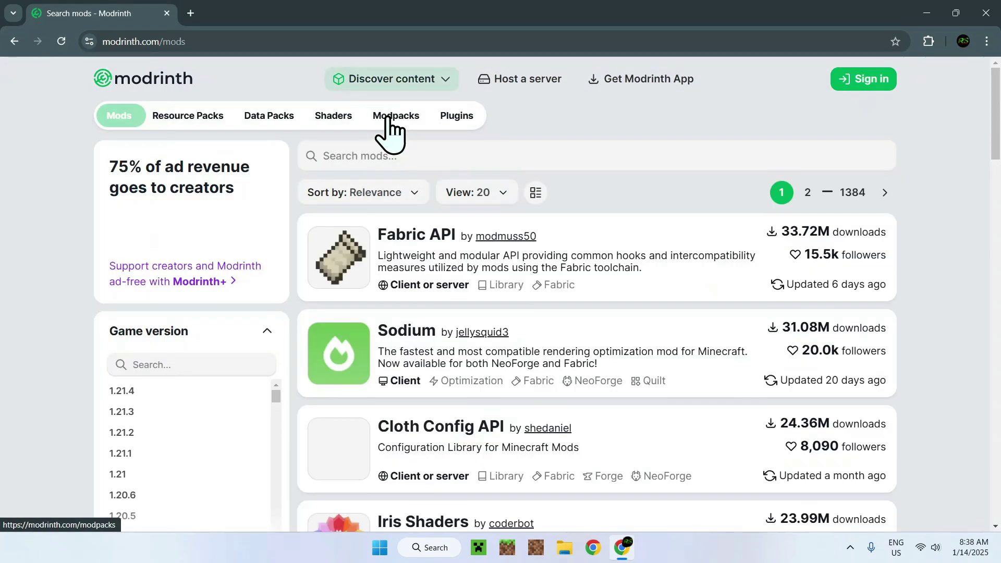
{"action": "left_click", "coordinate": [433, 155]}
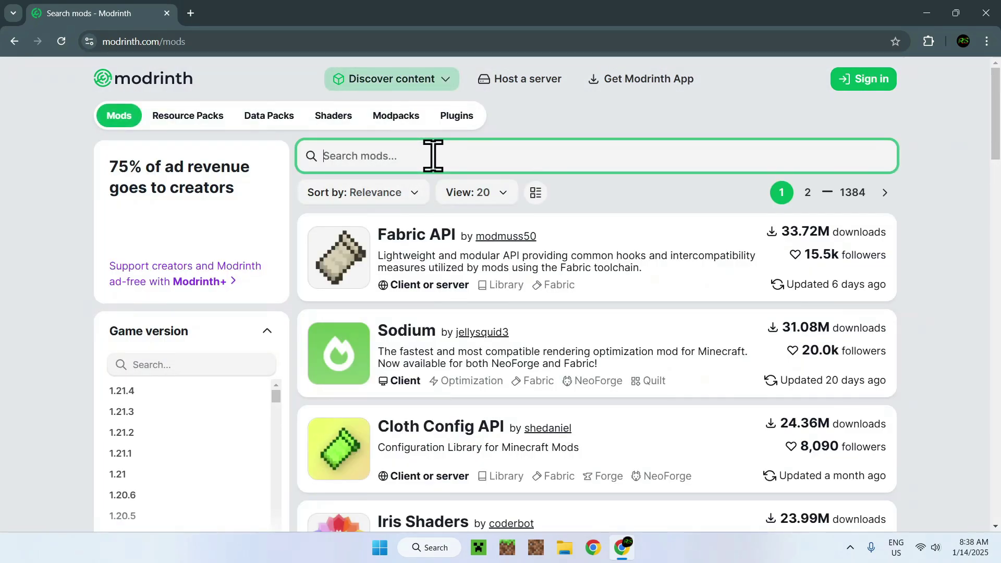
{"action": "type", "text": "Zoomis"}
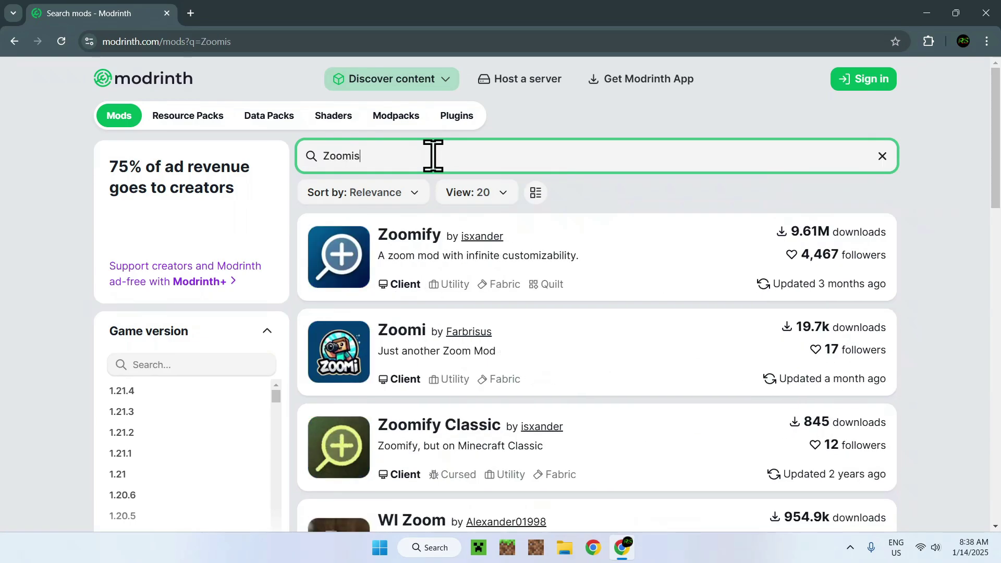
{"action": "key", "text": "BackSpace"}
{"action": "type", "text": "fy"}
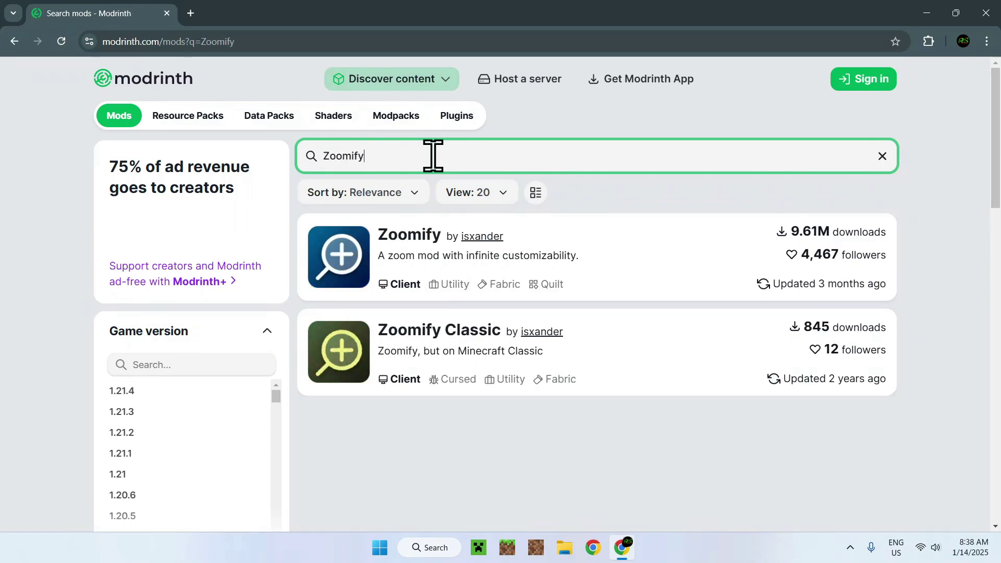
{"action": "left_click", "coordinate": [402, 236]}
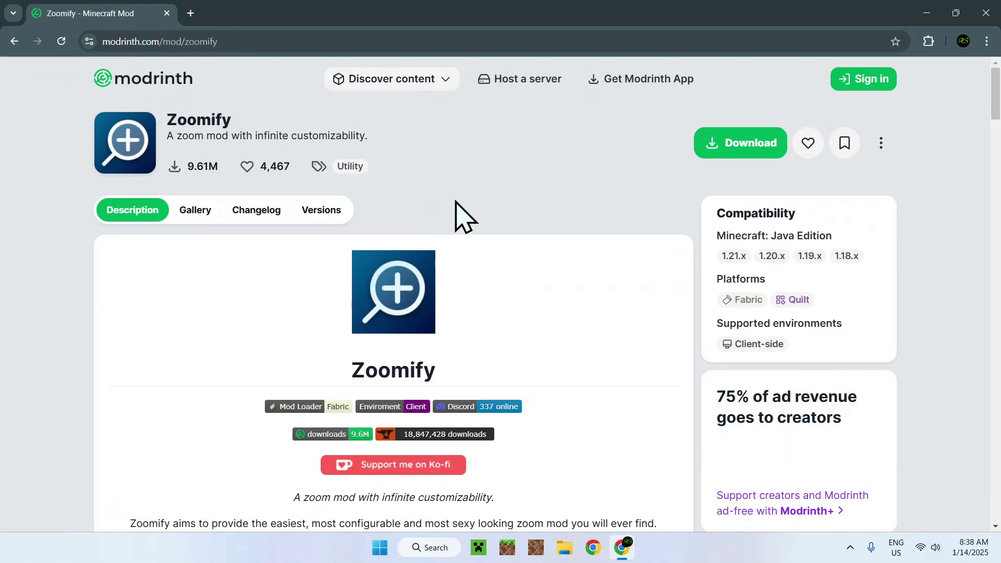
- Filter the Zoomify versions by game version 1.21.4 and download release 2.14.2+1.21.3
{"action": "left_click", "coordinate": [331, 210]}
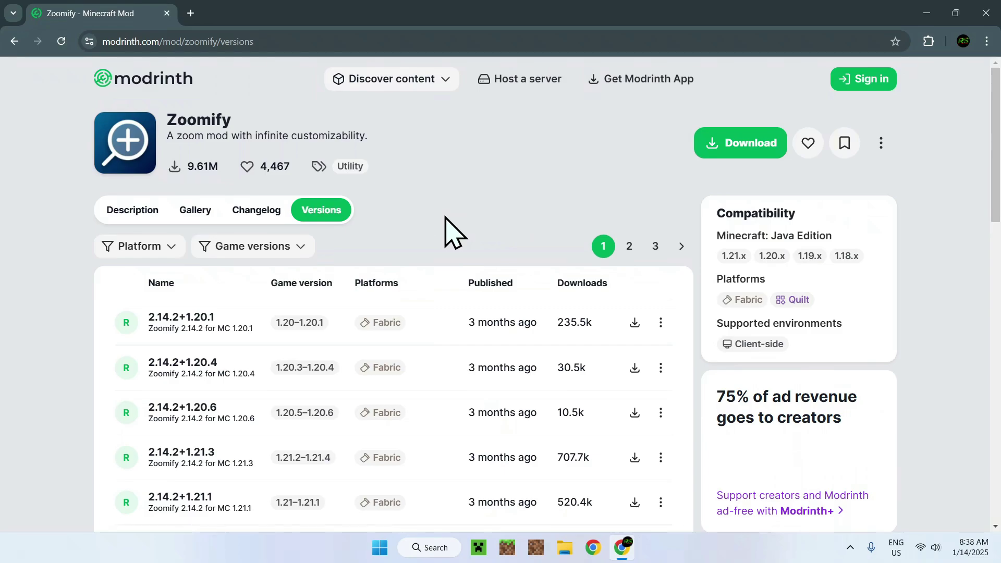
{"action": "left_click", "coordinate": [298, 249]}
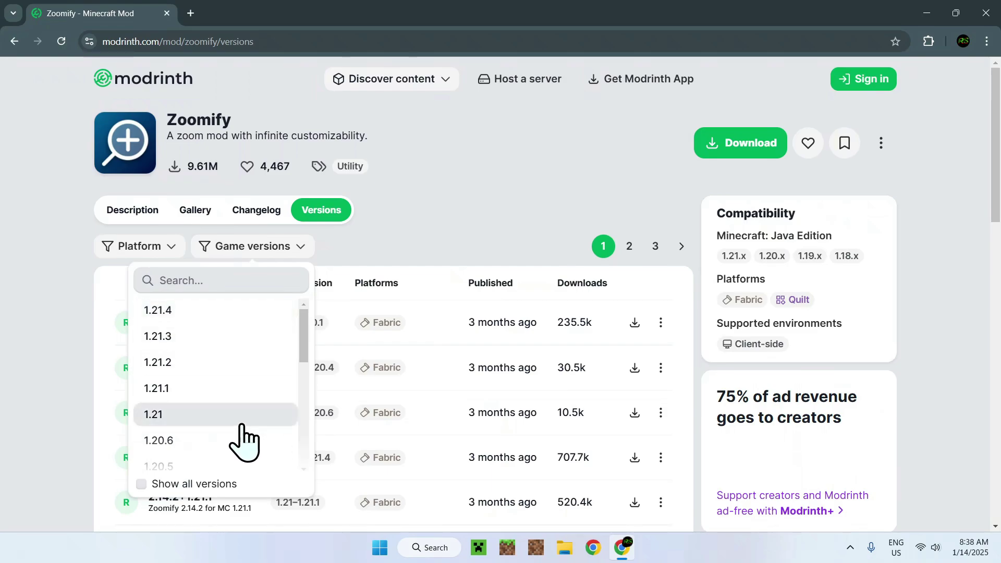
{"action": "left_click", "coordinate": [233, 324]}
{"action": "left_click", "coordinate": [454, 264]}
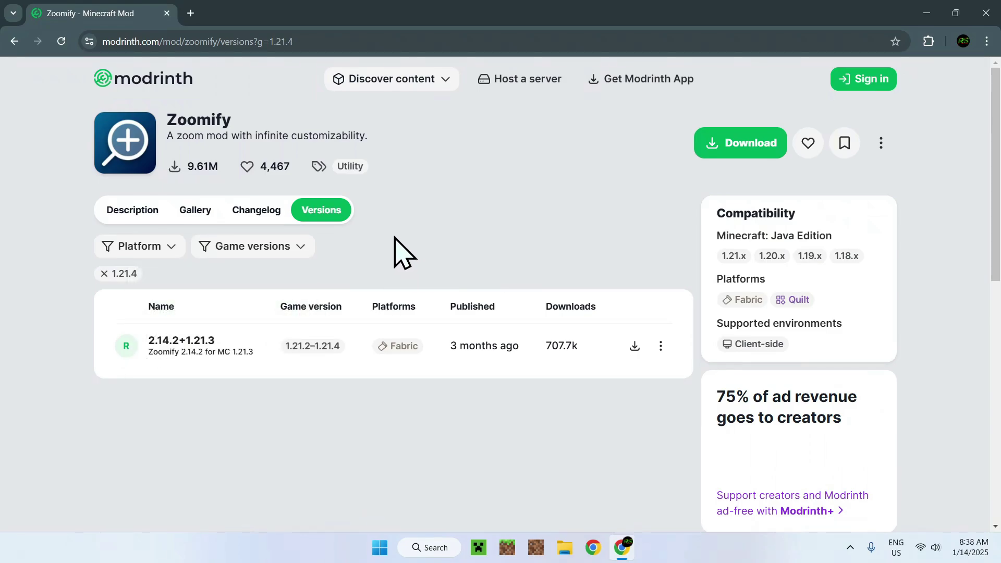
{"action": "left_click", "coordinate": [635, 346]}
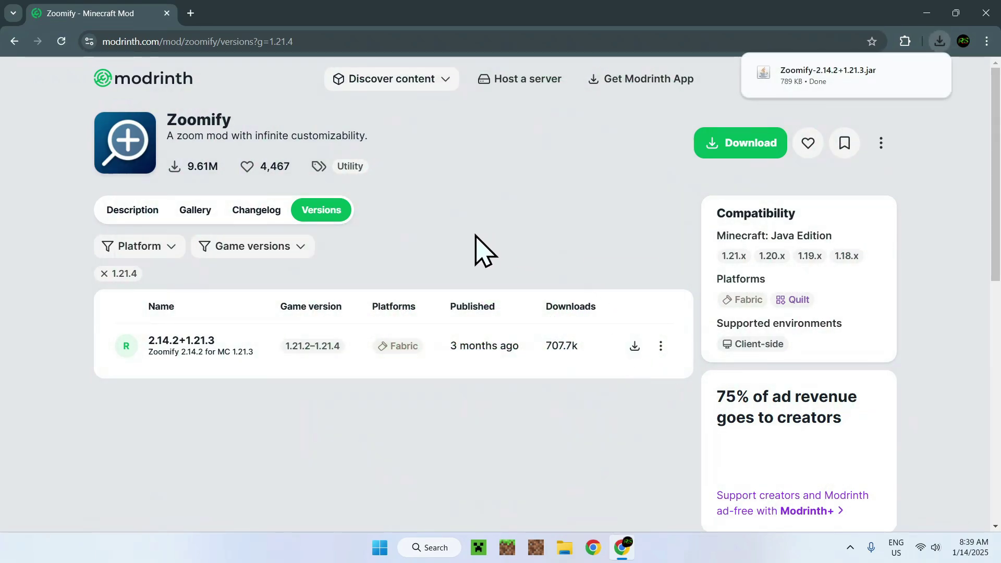
- Open the details of Zoomify 2.14.2+1.21.3 and go to its required dependency YetAnotherConfigLib (YACL)
{"action": "left_click", "coordinate": [189, 339]}
{"action": "scroll", "coordinate": [97, 361], "scroll_direction": "down", "scroll_amount": 3}
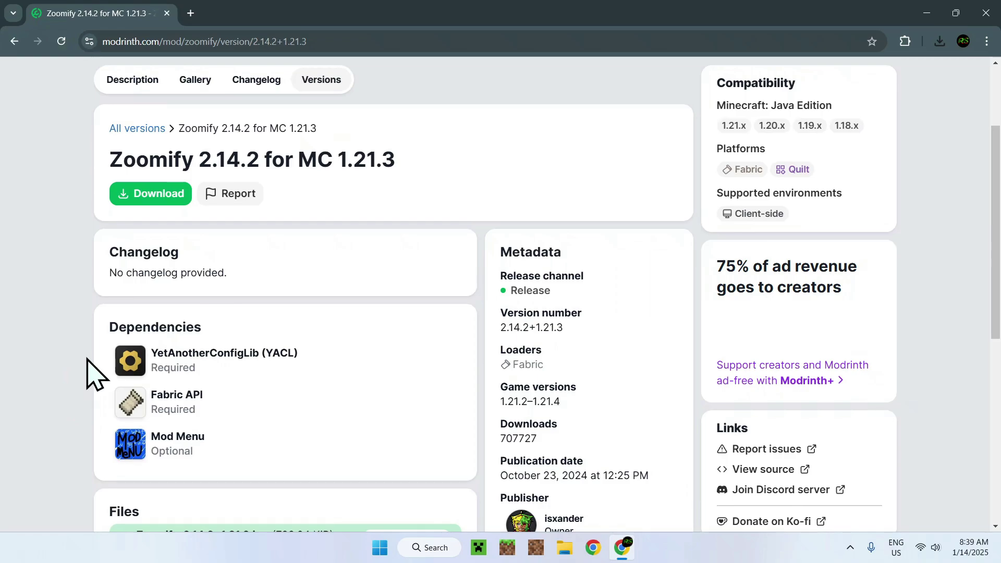
{"action": "left_click", "coordinate": [221, 359]}
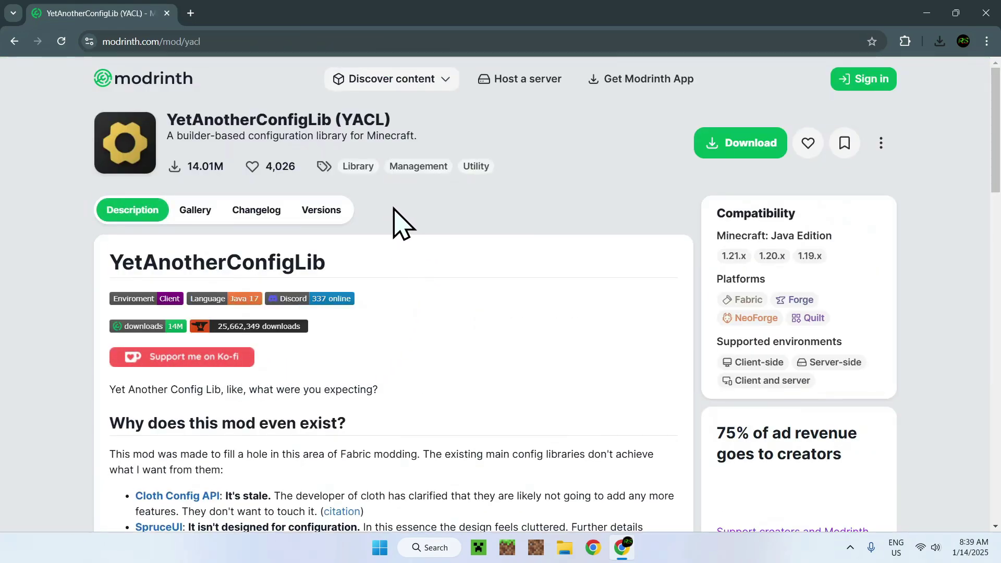
- Filter the YetAnotherConfigLib versions by game version 1.21.4 and download 3.6.2+1.21.4-fabric
{"action": "left_click", "coordinate": [316, 212]}
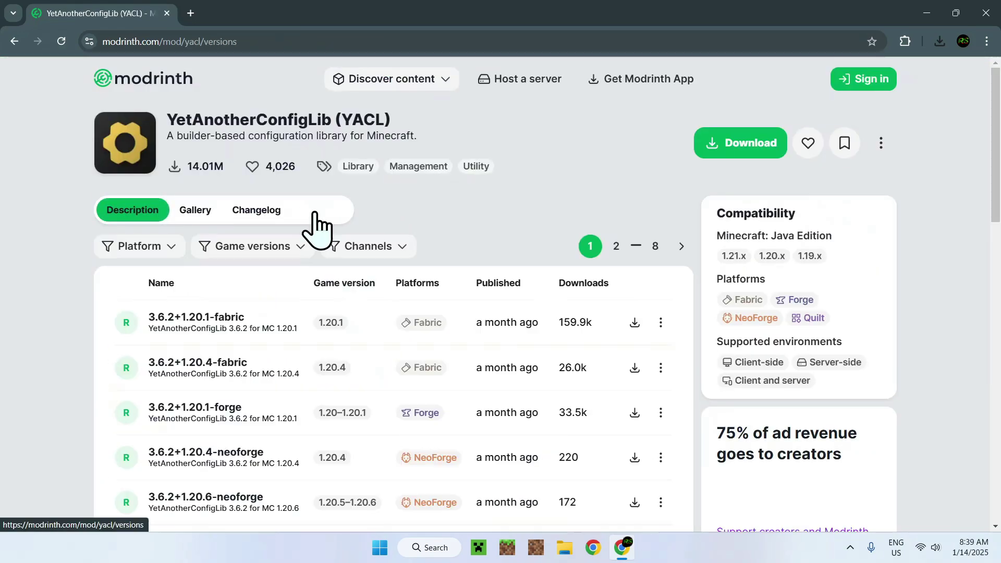
{"action": "left_click", "coordinate": [287, 247]}
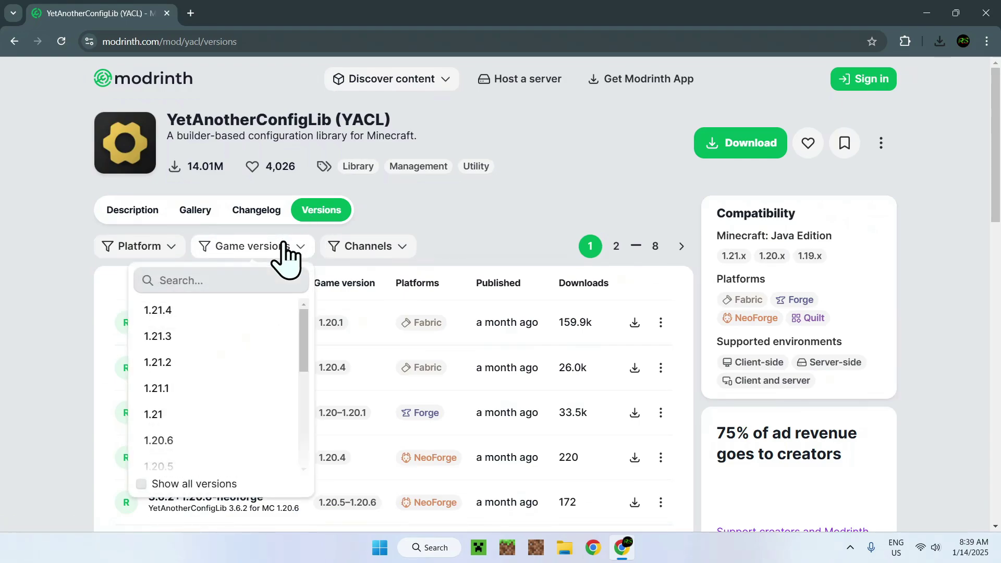
{"action": "left_click", "coordinate": [259, 313]}
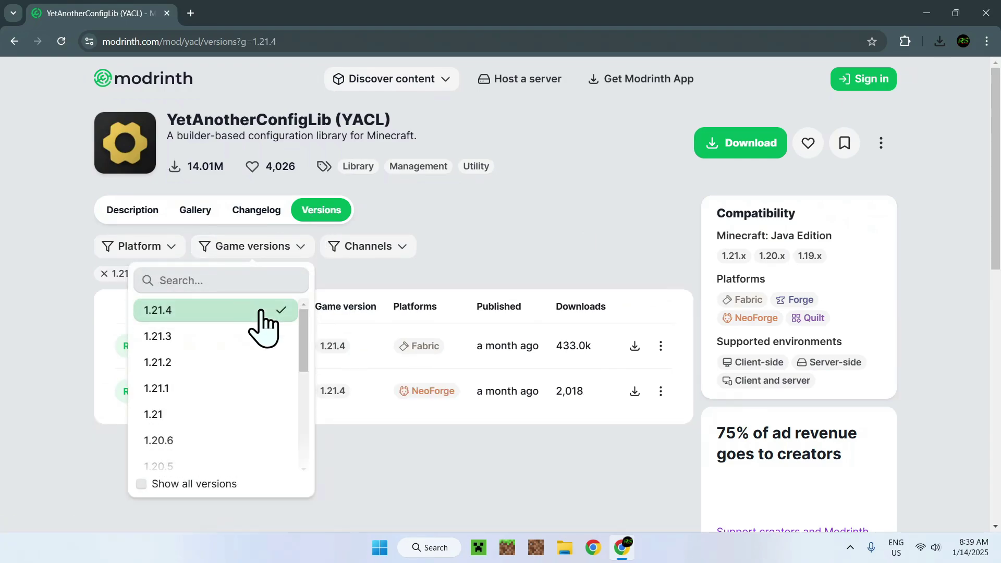
{"action": "left_click", "coordinate": [466, 291]}
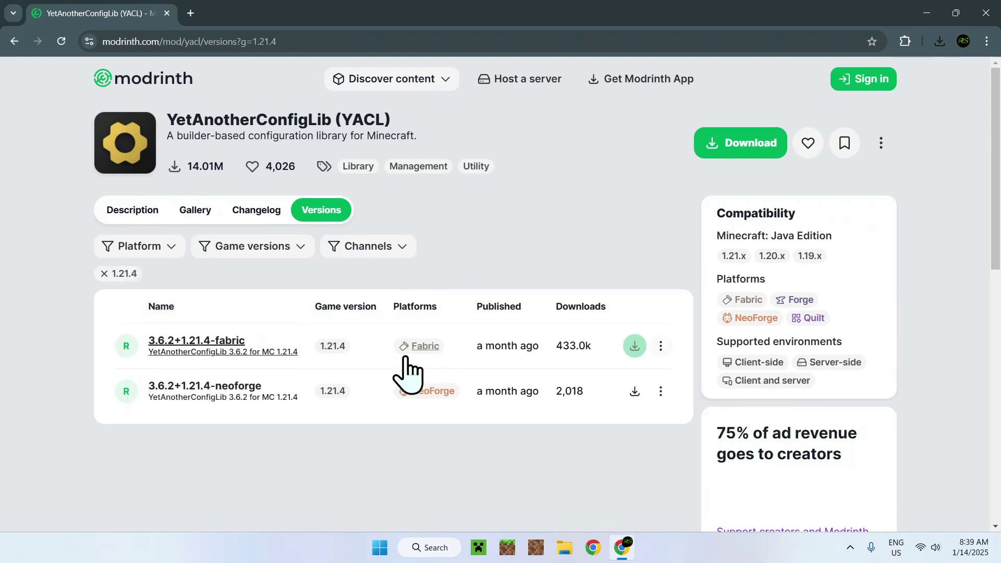
{"action": "left_click", "coordinate": [634, 347]}
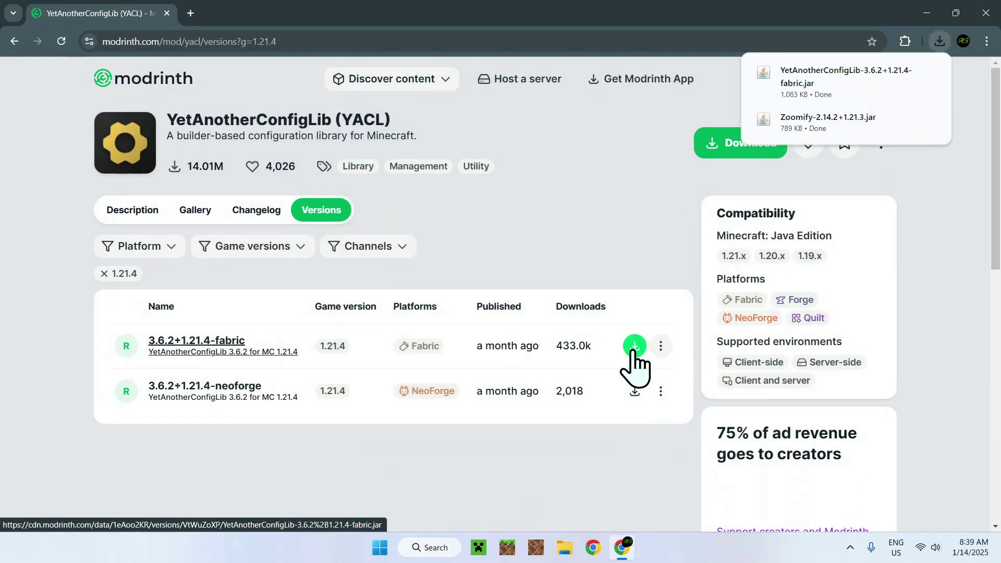
- Return to Zoomify's dependencies, open Fabric API, and download version 0.114.2+1.21.4 using the 1.21.4 game version filter
{"action": "left_click", "coordinate": [15, 44]}
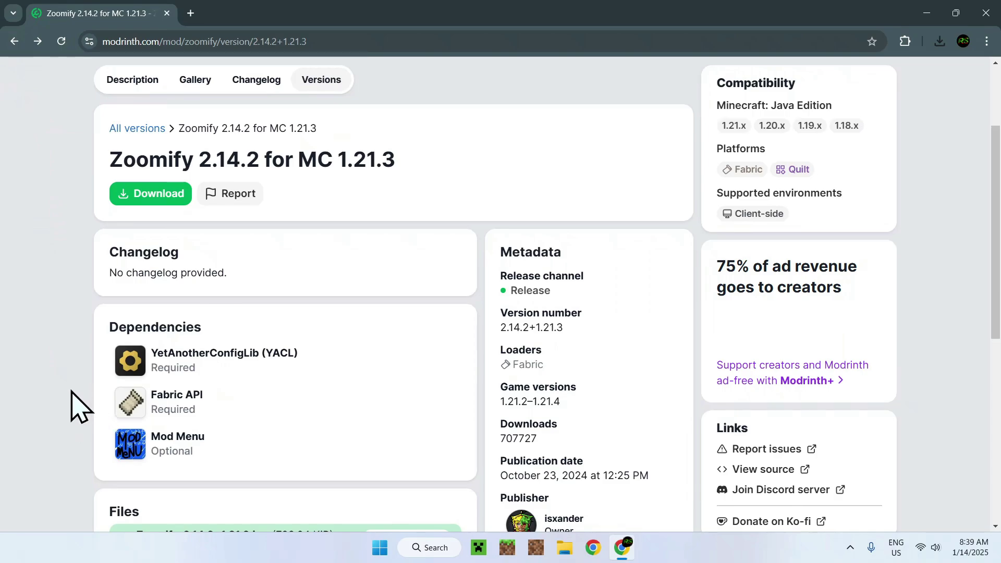
{"action": "left_click", "coordinate": [239, 407]}
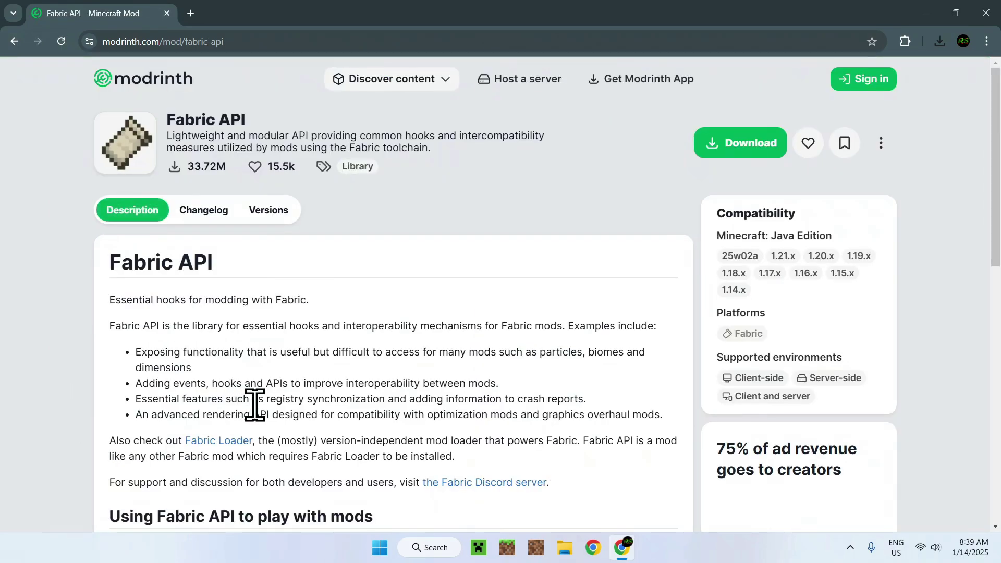
{"action": "left_click", "coordinate": [273, 212]}
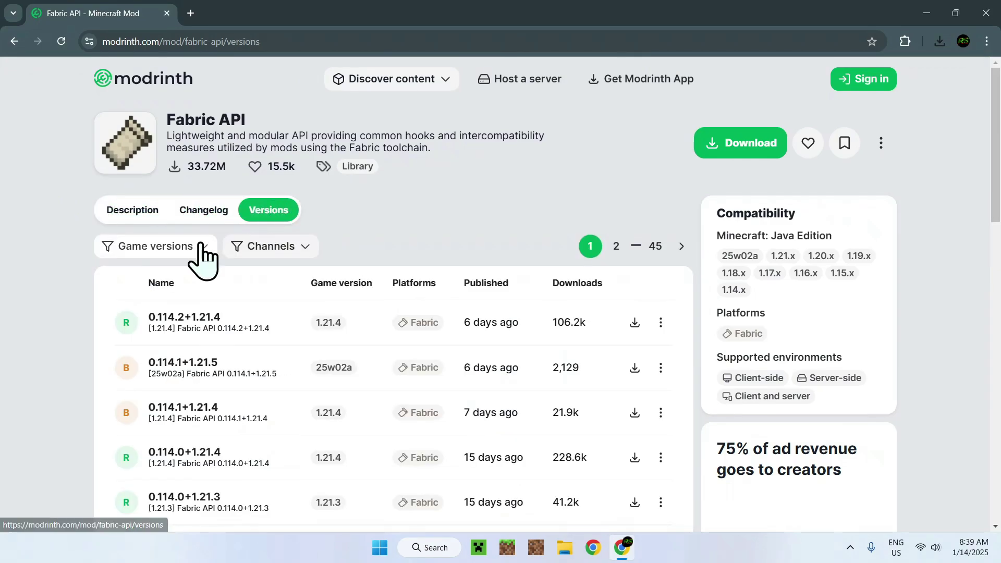
{"action": "left_click", "coordinate": [177, 249]}
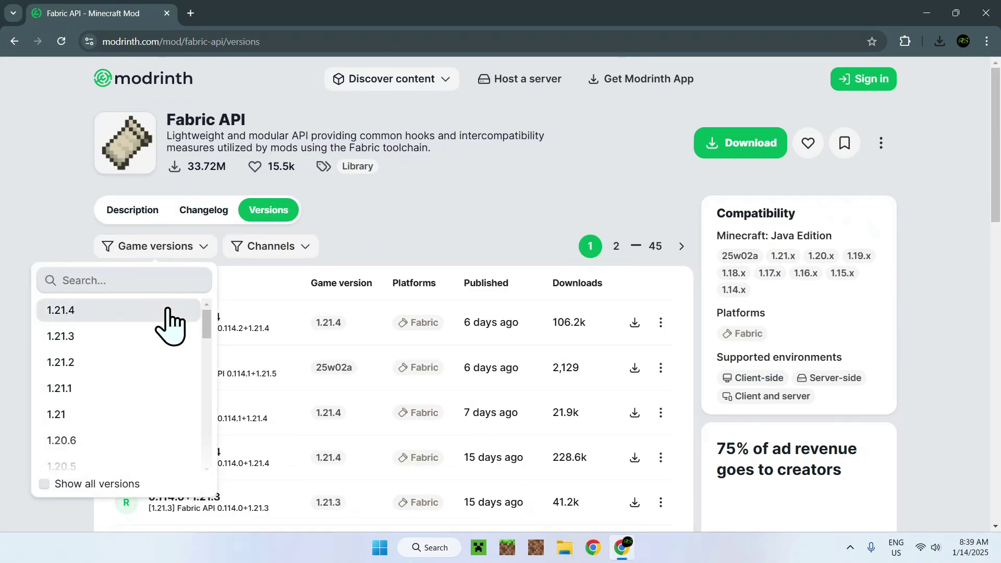
{"action": "left_click", "coordinate": [167, 311]}
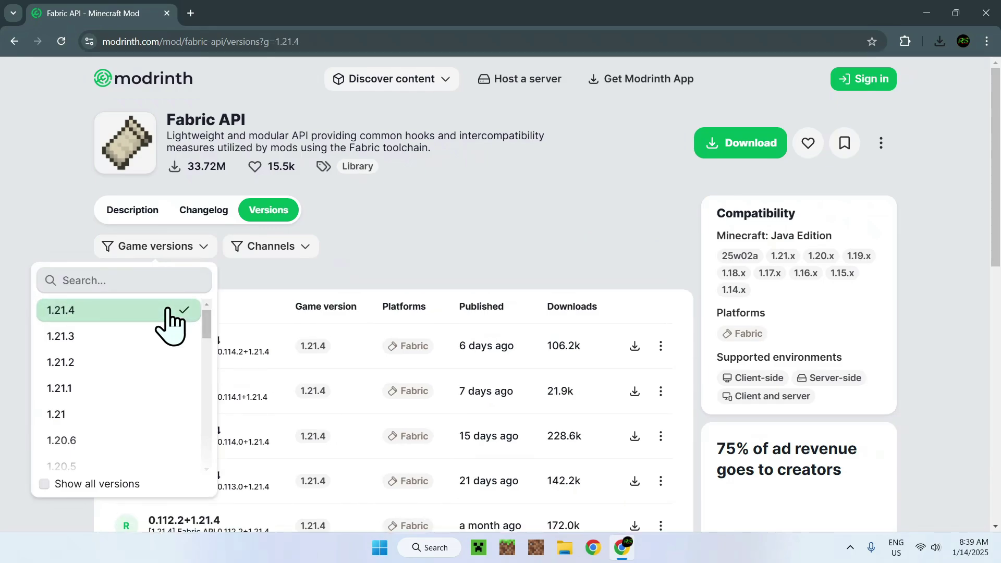
{"action": "left_click", "coordinate": [412, 284]}
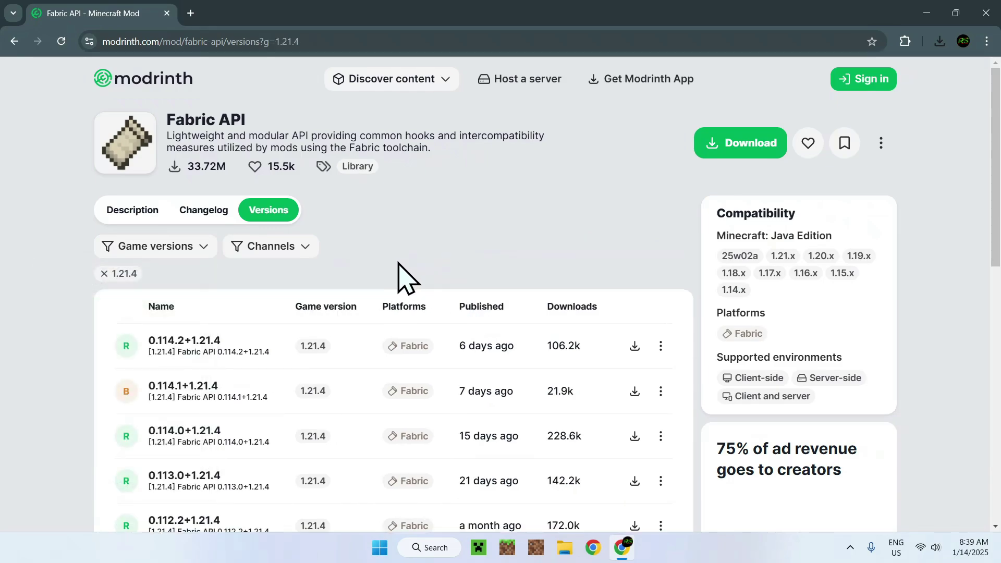
{"action": "left_click", "coordinate": [632, 346]}
- Search the mods for "Fabric Language Koltin" and open the Fabric Language Kotlin mod's version list
{"action": "left_click", "coordinate": [370, 86]}
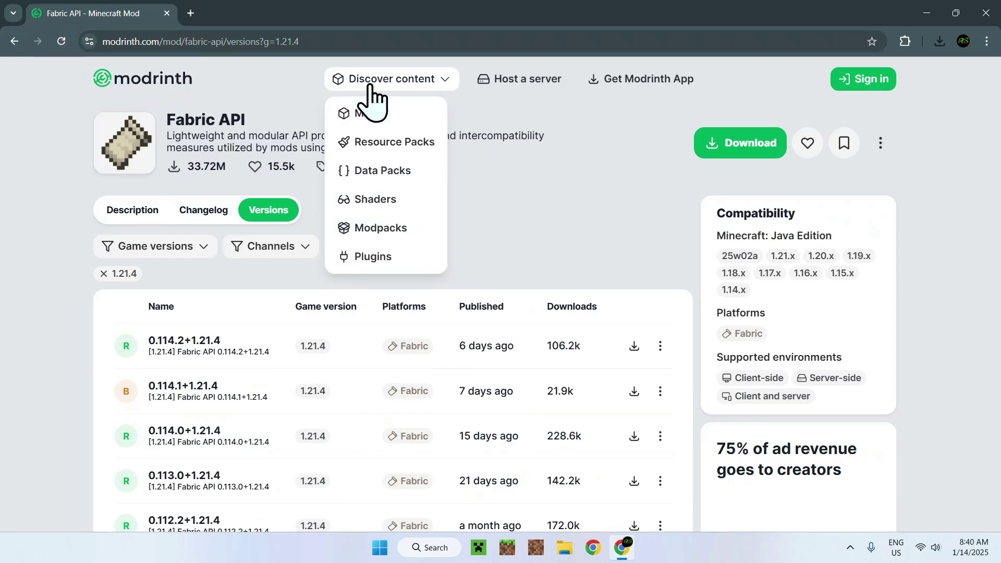
{"action": "left_click", "coordinate": [372, 114]}
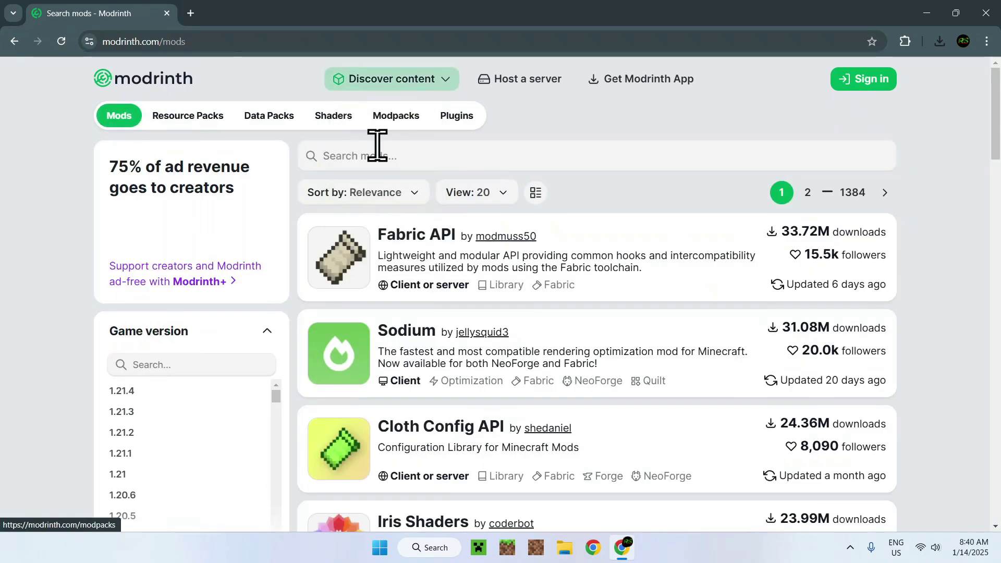
{"action": "left_click", "coordinate": [381, 154]}
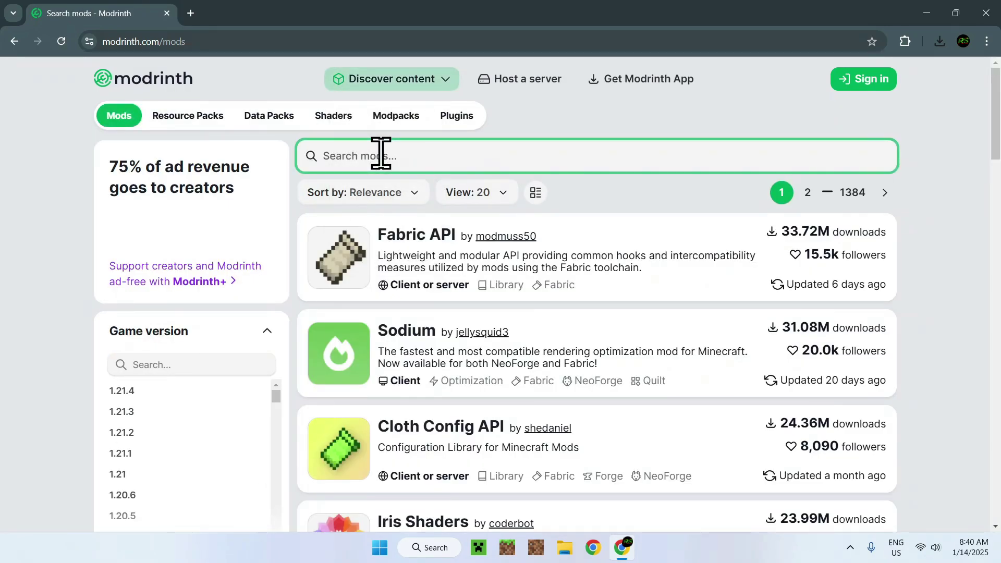
{"action": "type", "text": "Fabric Lan"}
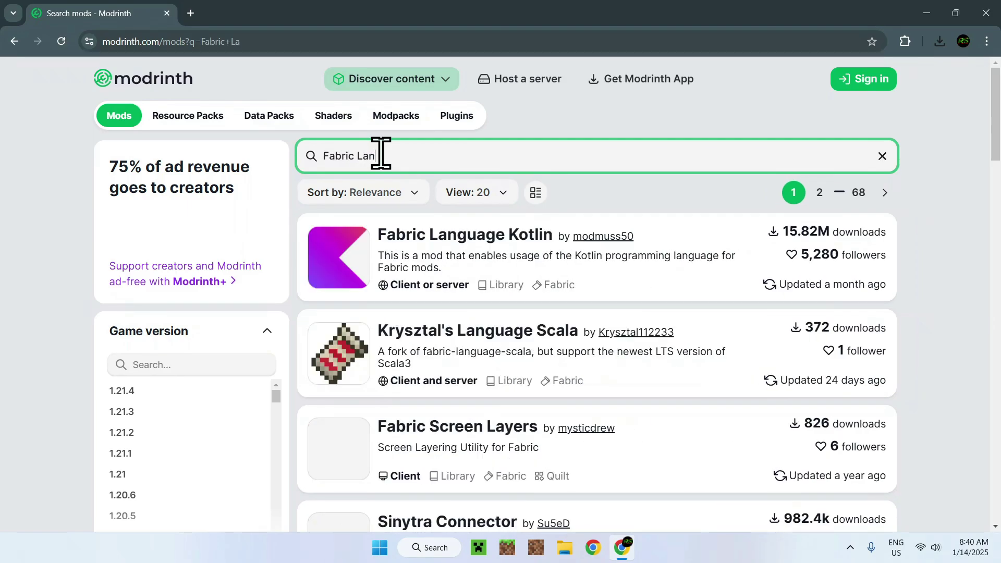
{"action": "type", "text": "guage Koltin"}
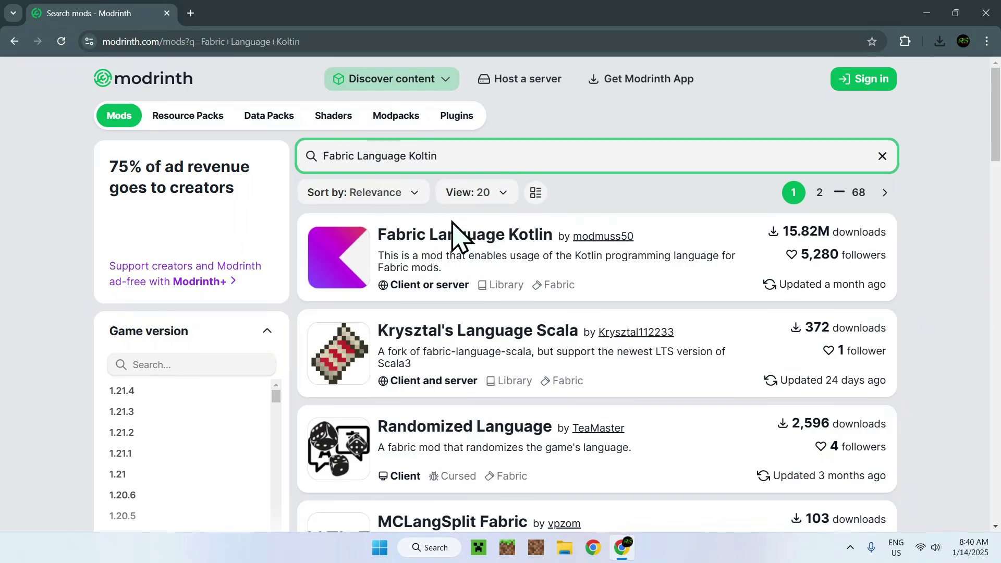
{"action": "left_click", "coordinate": [447, 250]}
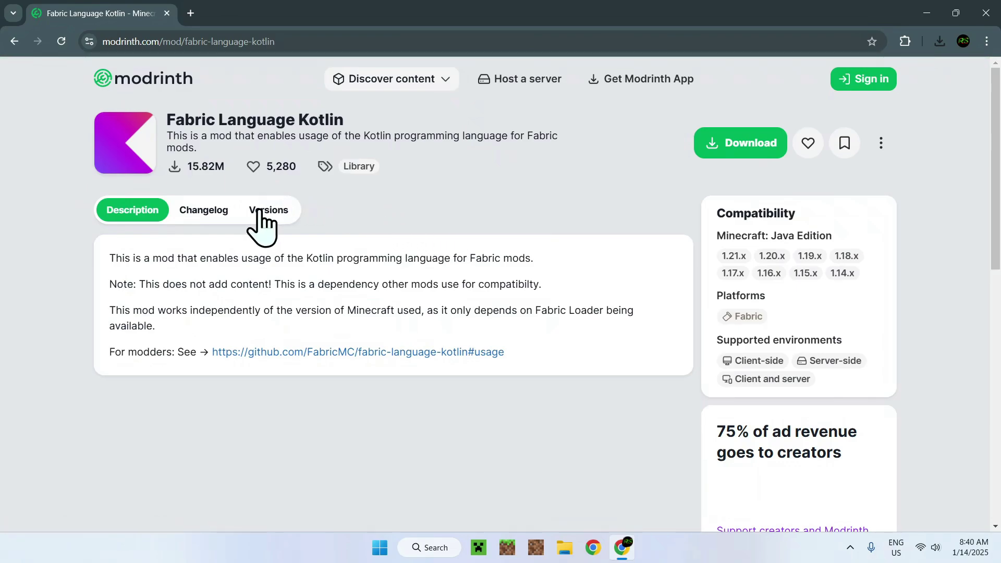
{"action": "left_click", "coordinate": [271, 211]}
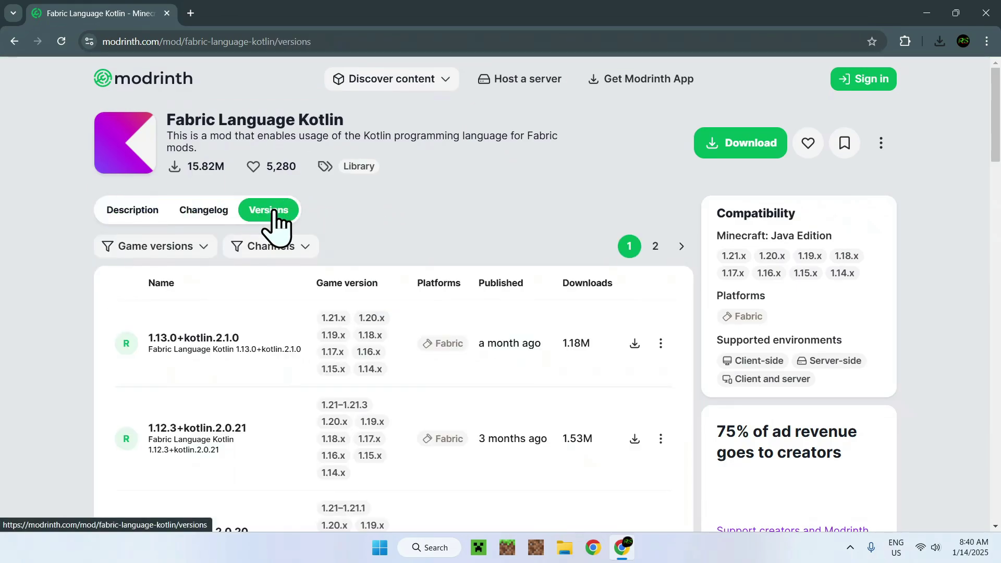
- Filter the Fabric Language Kotlin versions by game version 1.21.4 and download 1.13.0+kotlin.2.1.0
{"action": "left_click", "coordinate": [198, 247]}
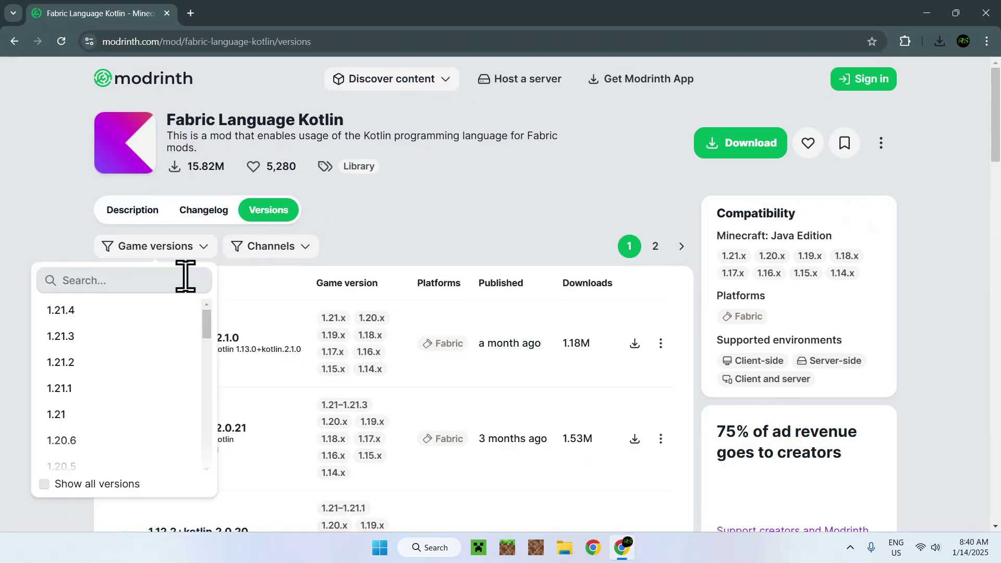
{"action": "left_click", "coordinate": [175, 312]}
{"action": "left_click", "coordinate": [413, 253]}
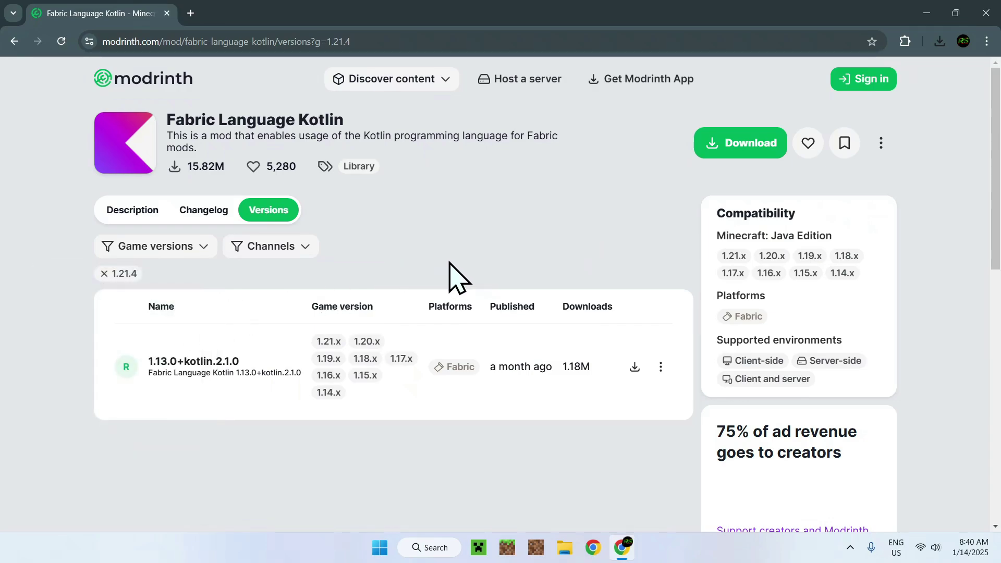
{"action": "left_click", "coordinate": [638, 367]}
- Search Google for "Fabric Minecraft" in a new browser tab
{"action": "left_click", "coordinate": [190, 13]}
{"action": "left_click", "coordinate": [320, 242]}
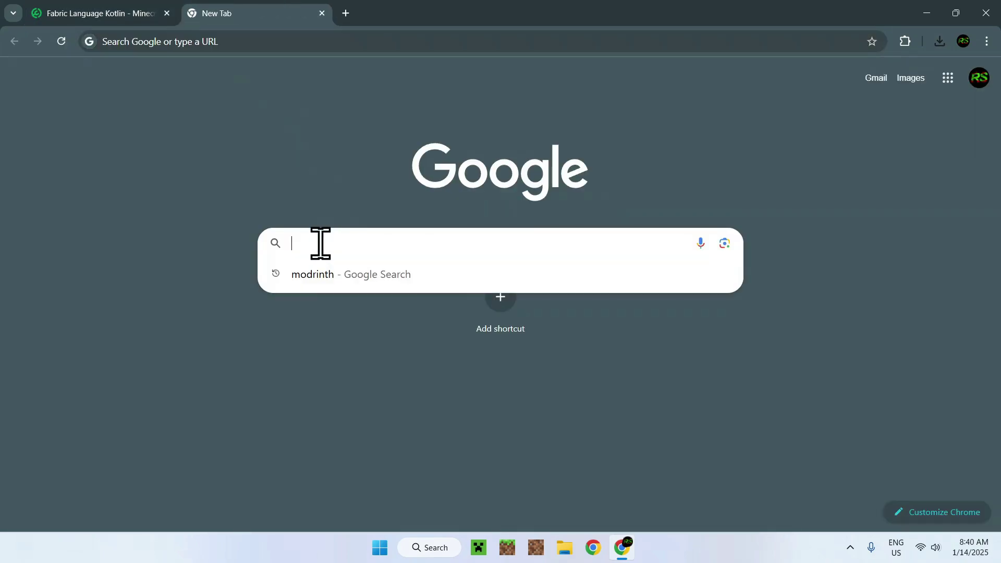
{"action": "type", "text": "F"}
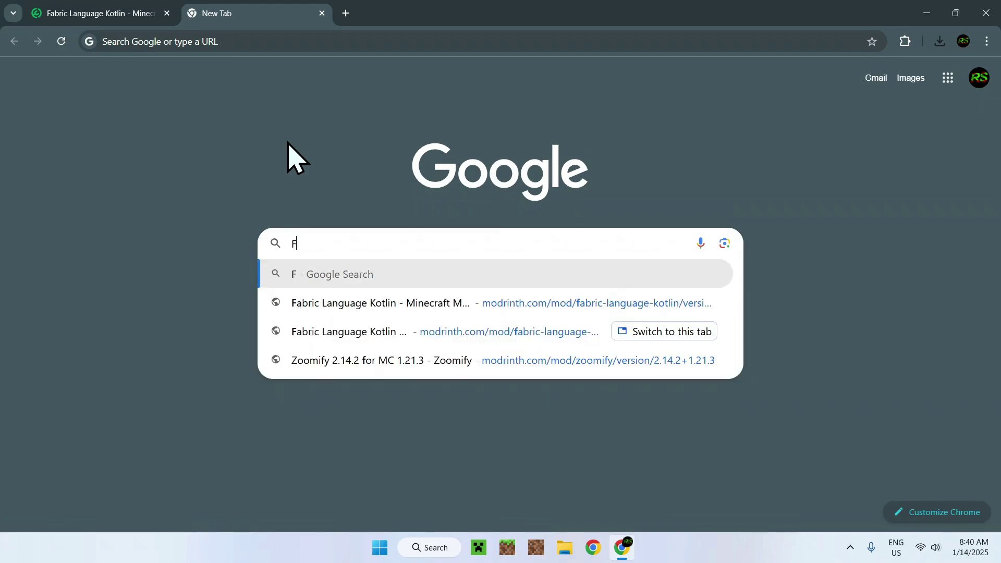
{"action": "type", "text": "abric Minecraft"}
{"action": "key", "text": "Return"}
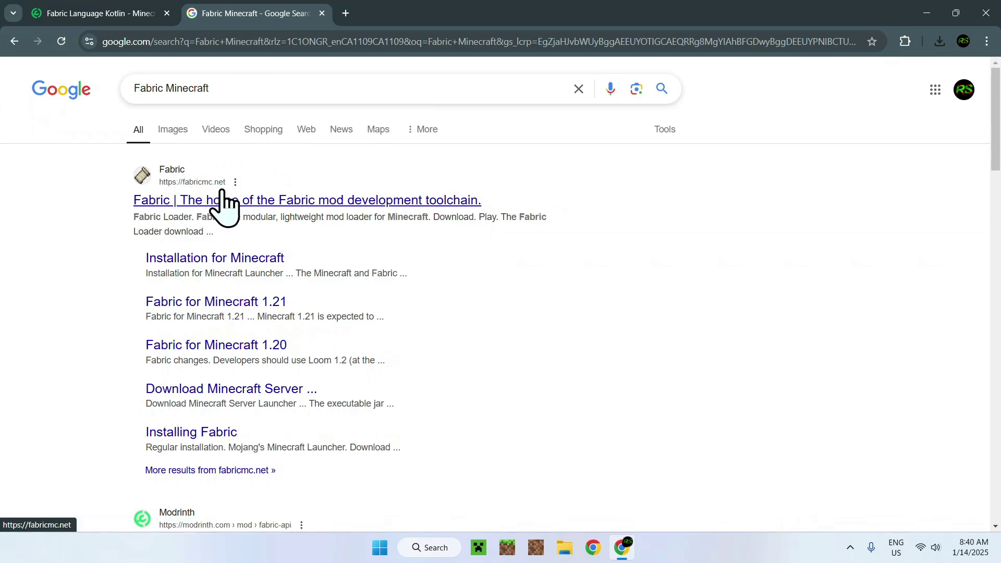
- Download the Fabric installer for Windows from the fabricmc.net site and close the browser
{"action": "left_click", "coordinate": [188, 200]}
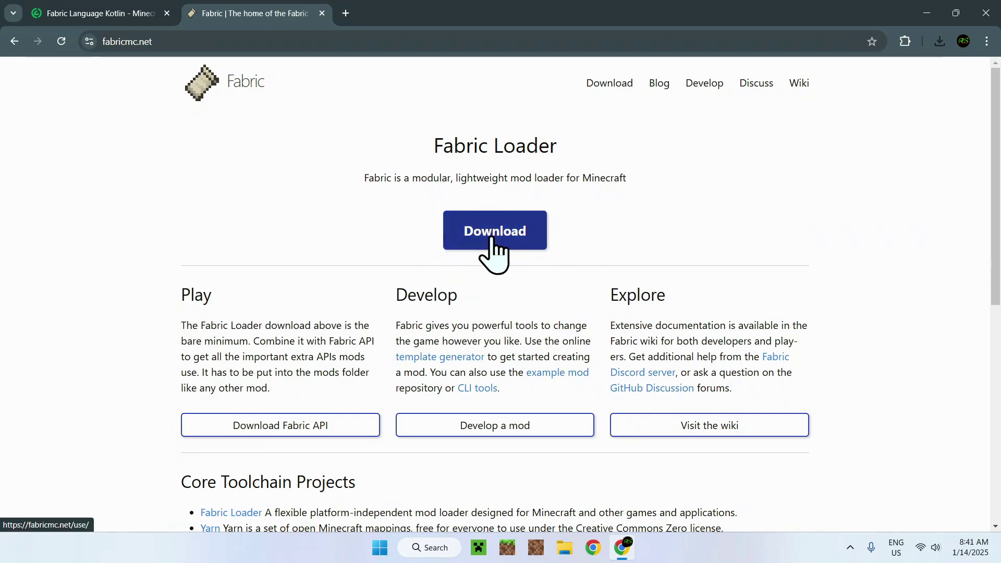
{"action": "left_click", "coordinate": [492, 243]}
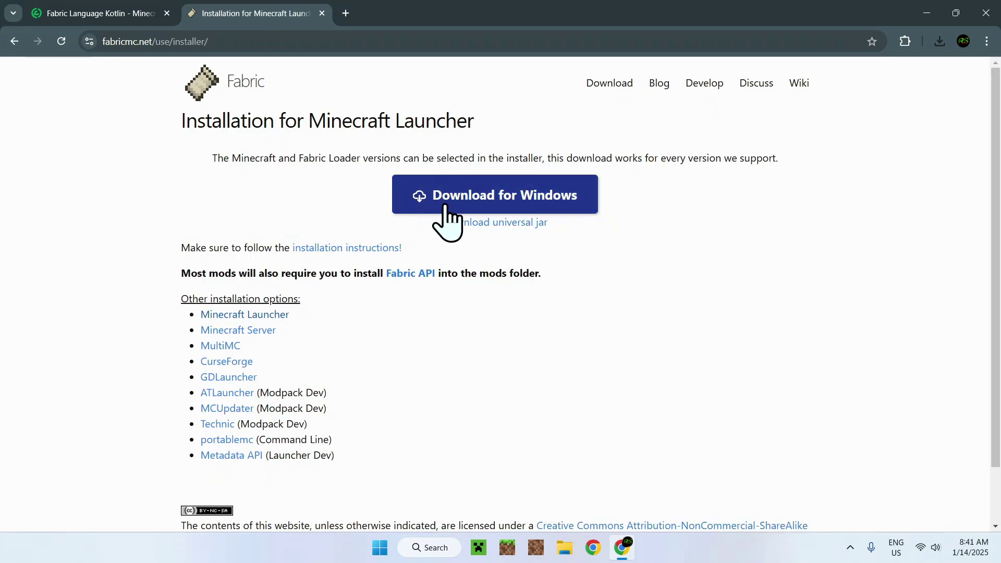
{"action": "left_click", "coordinate": [459, 210]}
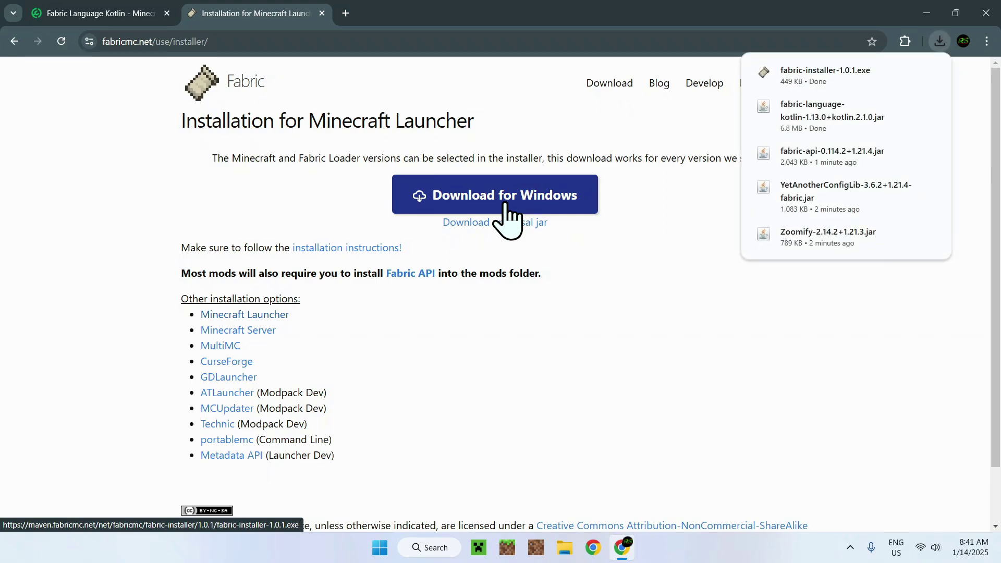
{"action": "left_click", "coordinate": [985, 13]}
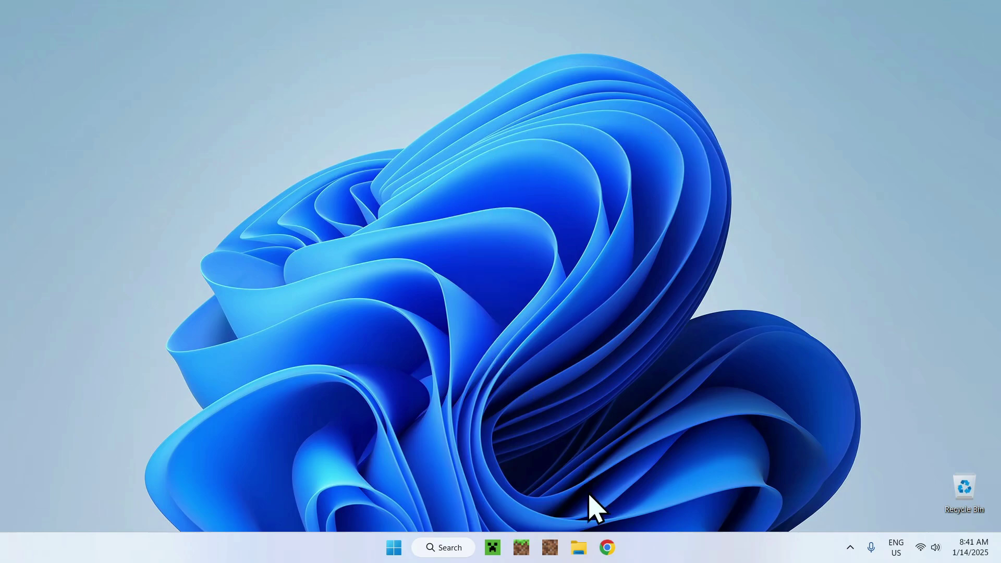
- Run fabric-installer-1.0.1.exe from the Downloads folder in File Explorer and install Fabric Loader 0.16.10 for Minecraft 1.21.4
{"action": "left_click", "coordinate": [572, 543]}
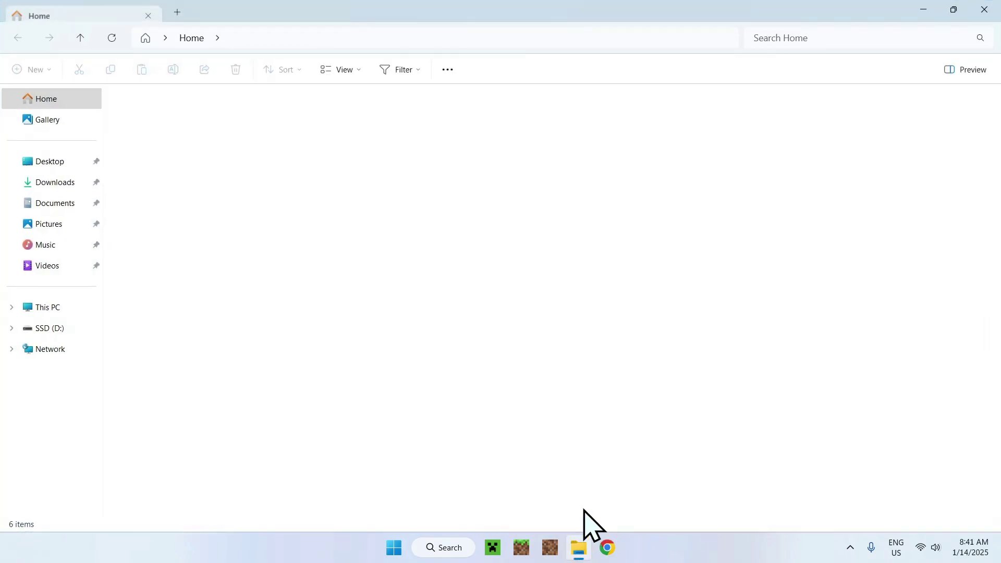
{"action": "left_click", "coordinate": [71, 183]}
{"action": "left_click_drag", "start_coordinate": [129, 233], "coordinate": [490, 255]}
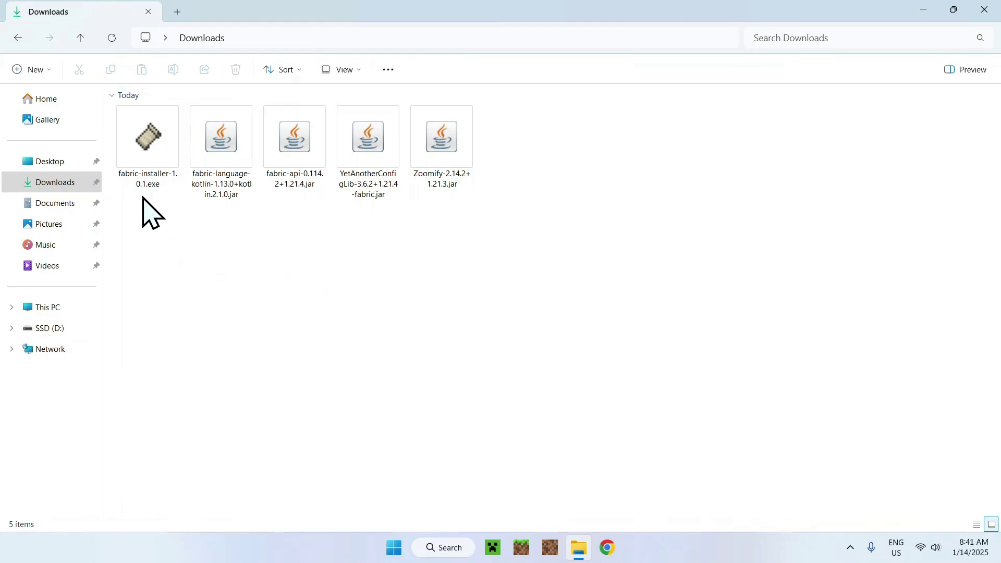
{"action": "double_click", "coordinate": [138, 182]}
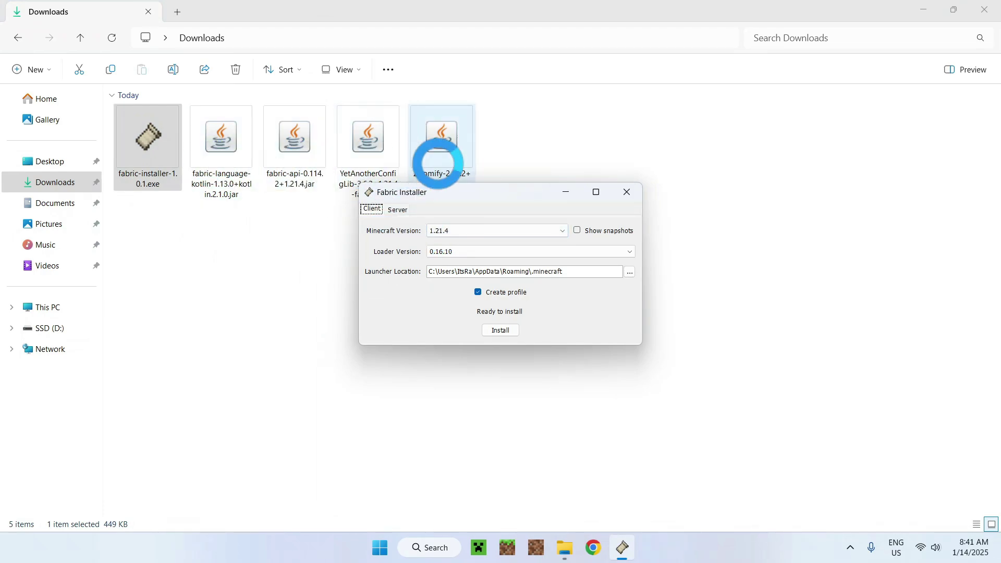
{"action": "left_click", "coordinate": [499, 331]}
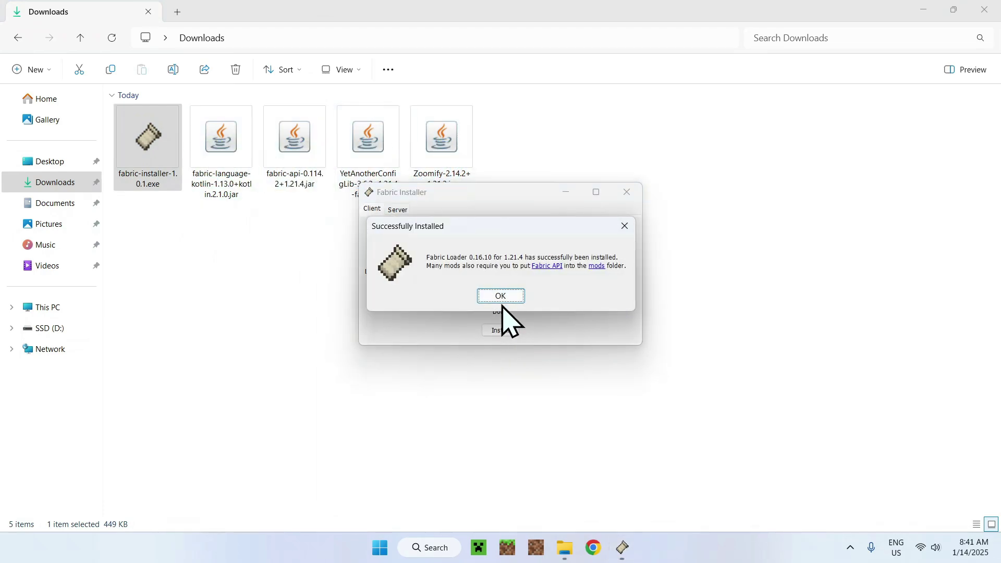
{"action": "left_click", "coordinate": [501, 296]}
{"action": "left_click", "coordinate": [627, 193]}
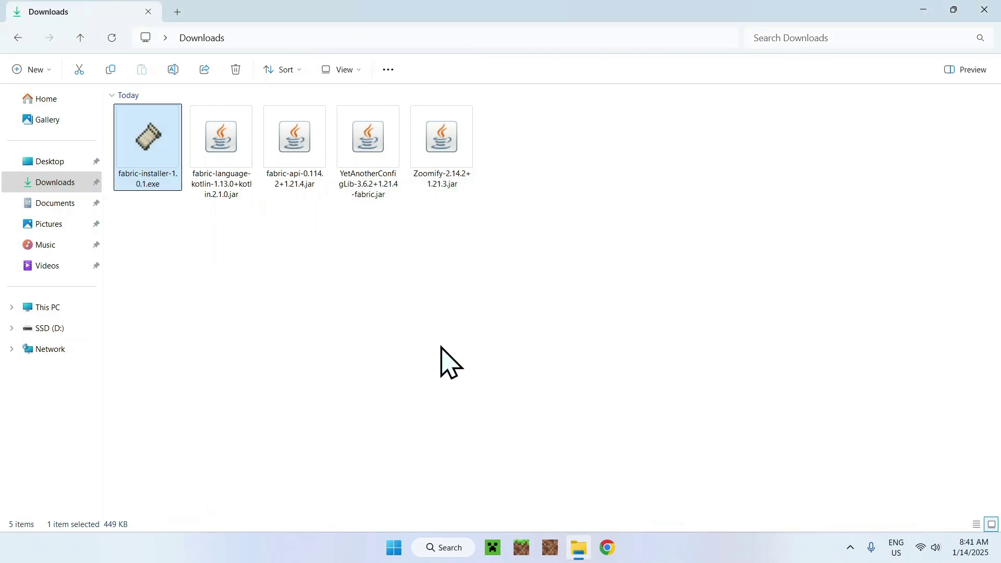
- In the Minecraft Launcher, open the folder of the Java Edition installation fabric-loader-1.21.4 and go into its mods folder
{"action": "left_click", "coordinate": [494, 546]}
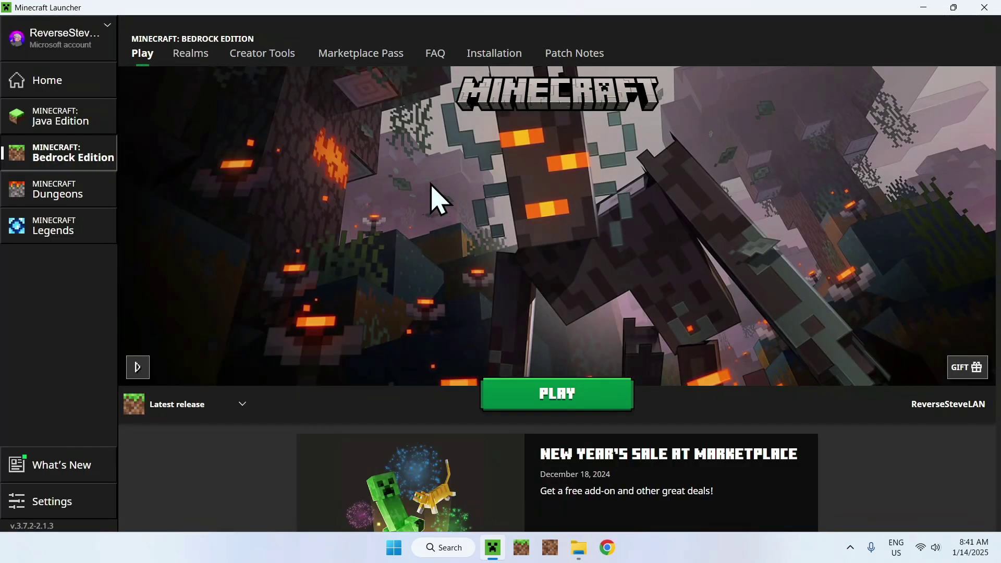
{"action": "left_click", "coordinate": [104, 128]}
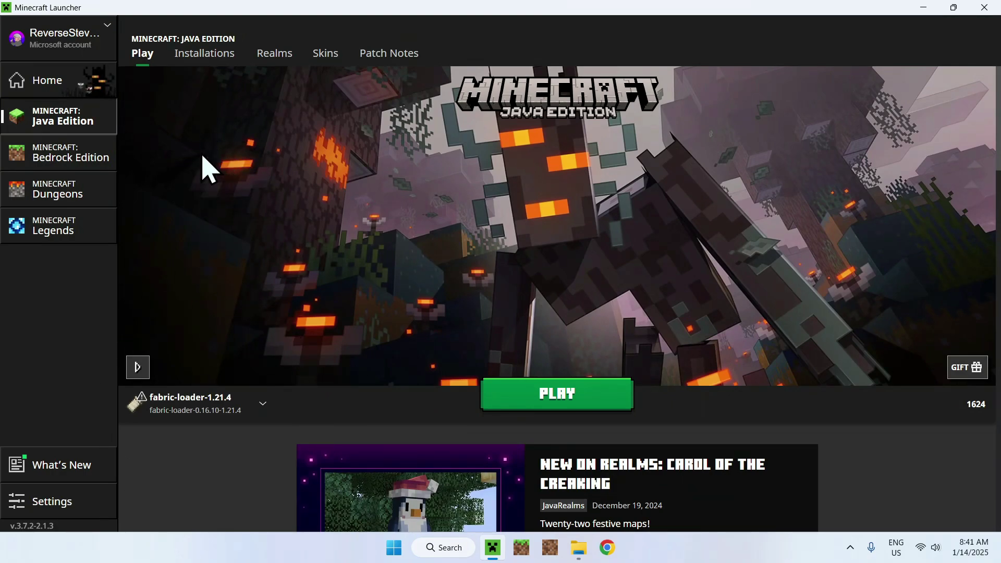
{"action": "left_click", "coordinate": [195, 62]}
{"action": "mouse_move", "coordinate": [502, 180]}
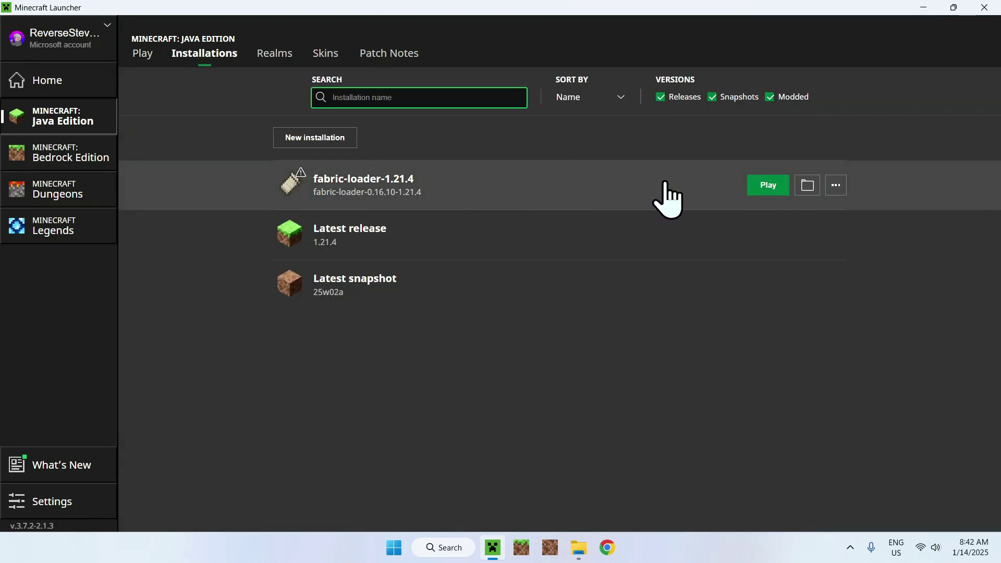
{"action": "left_click", "coordinate": [807, 188]}
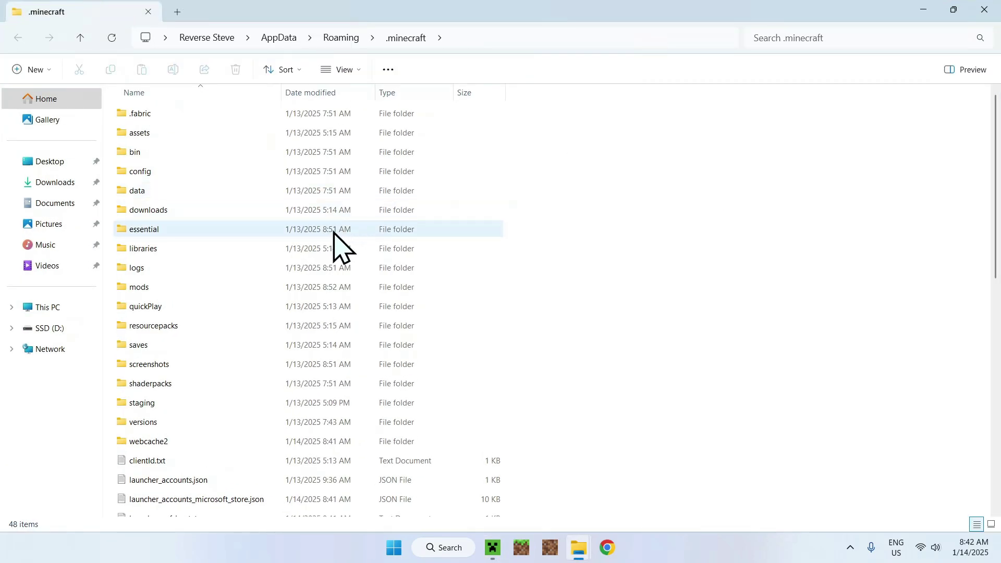
{"action": "left_click", "coordinate": [266, 287]}
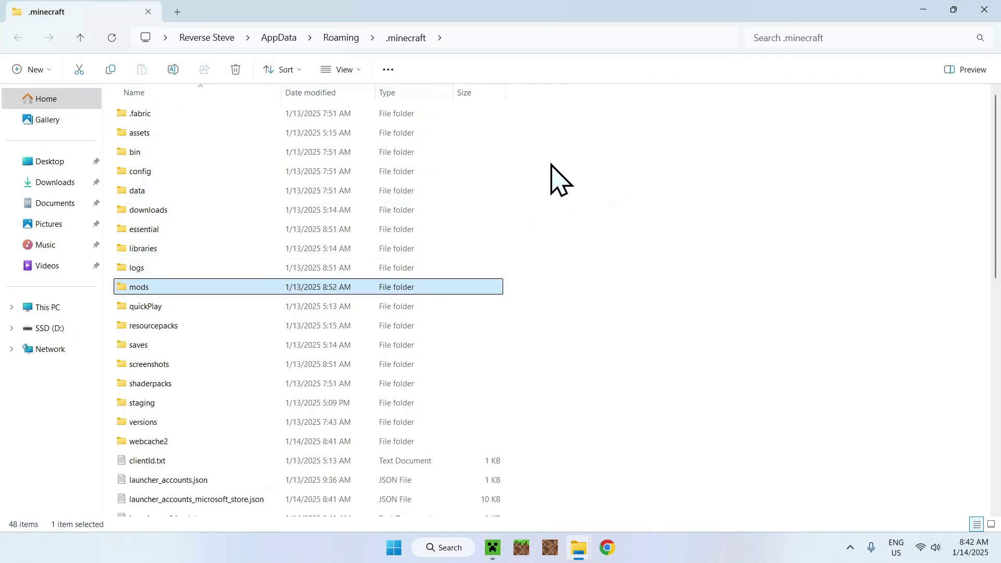
{"action": "double_click", "coordinate": [257, 287]}
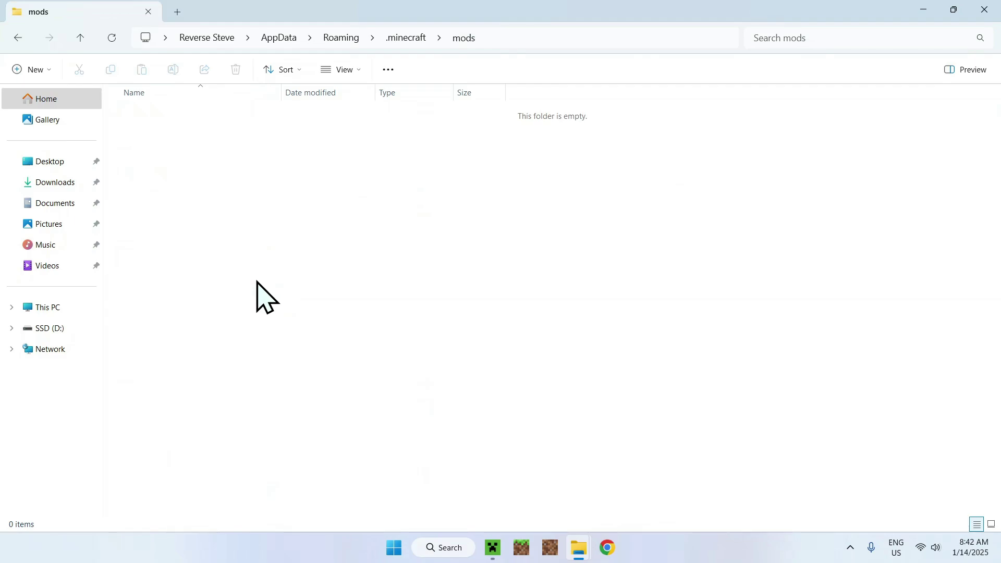
- Copy the Fabric Language Kotlin, Fabric API, YetAnotherConfigLib and Zoomify jar files from Downloads into the mods folder
{"action": "left_click", "coordinate": [76, 183]}
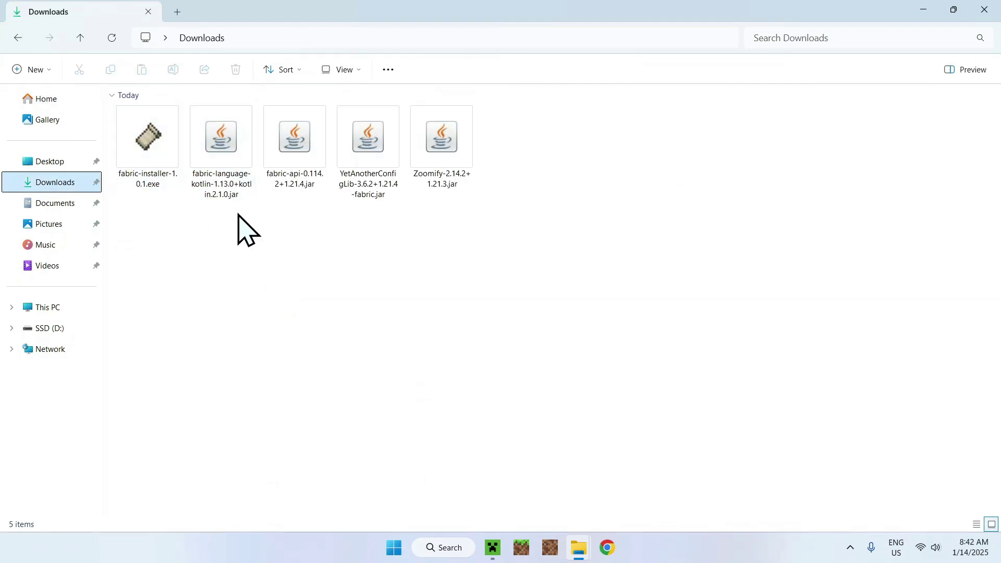
{"action": "left_click_drag", "start_coordinate": [230, 213], "coordinate": [500, 147]}
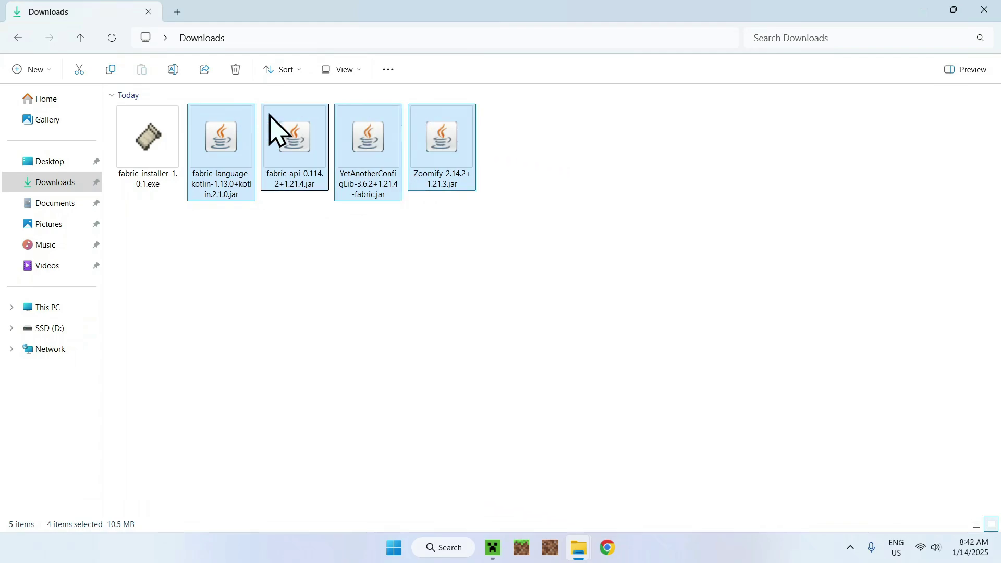
{"action": "left_click", "coordinate": [117, 74]}
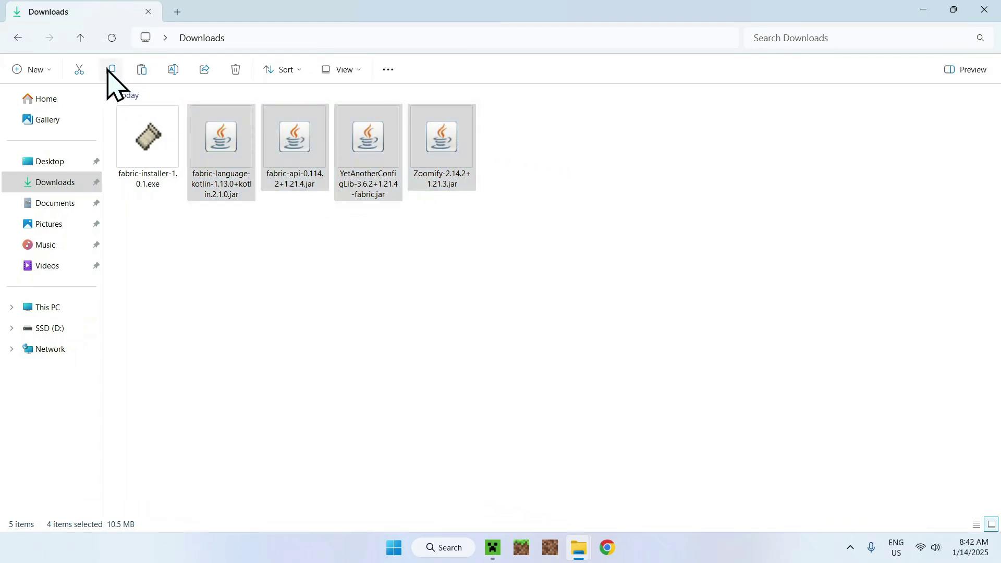
{"action": "left_click", "coordinate": [19, 38]}
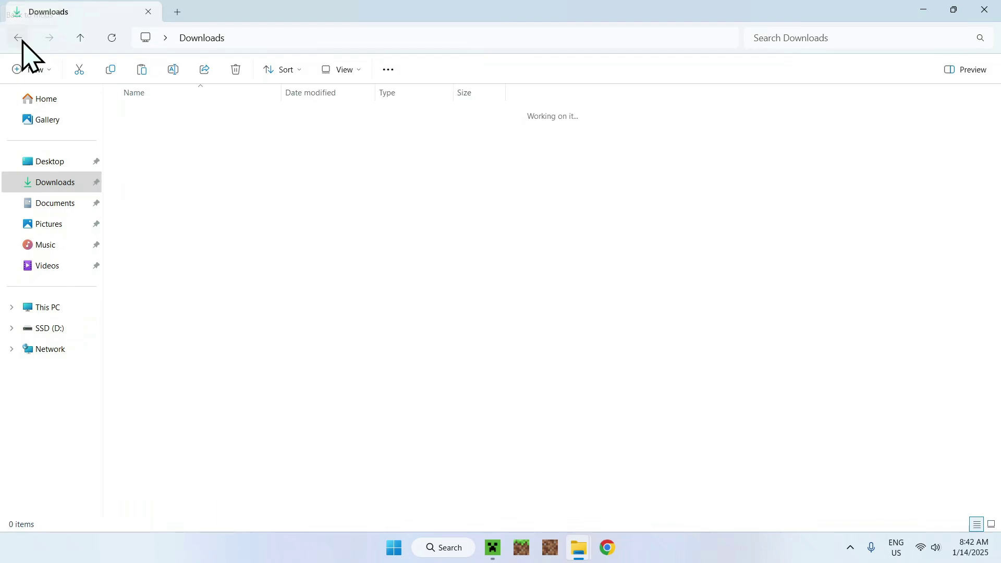
{"action": "left_click", "coordinate": [142, 70]}
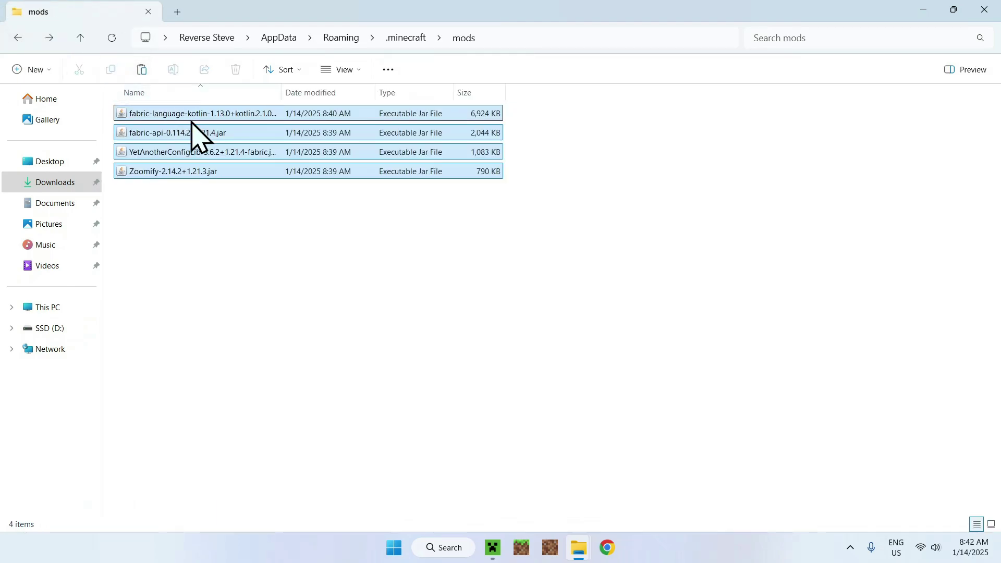
{"action": "left_click", "coordinate": [253, 196]}
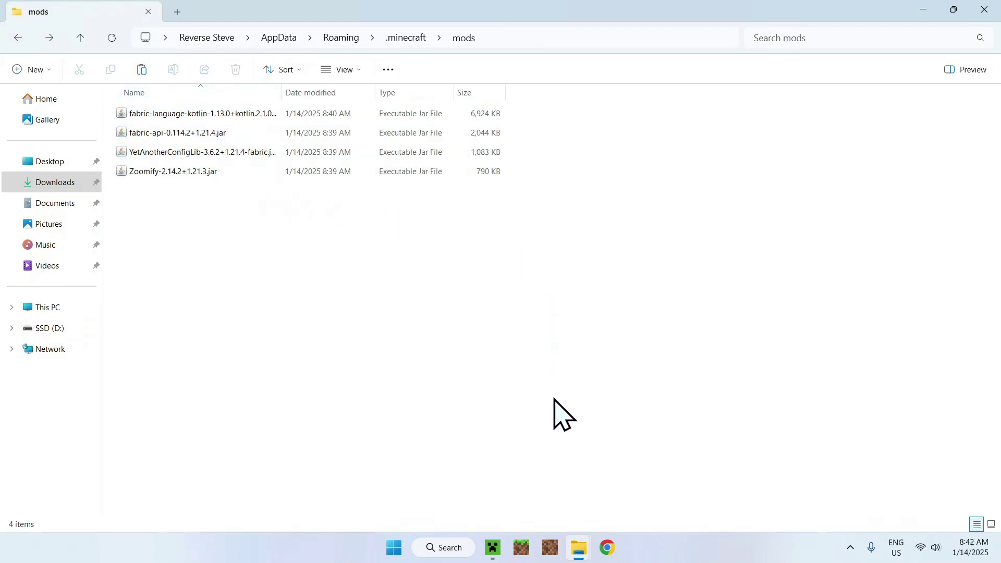
- Launch Minecraft Java Edition with the fabric-loader-1.21.4 installation from the Minecraft Launcher and maximize the game window
{"action": "right_click", "coordinate": [555, 452]}
{"action": "left_click", "coordinate": [493, 547]}
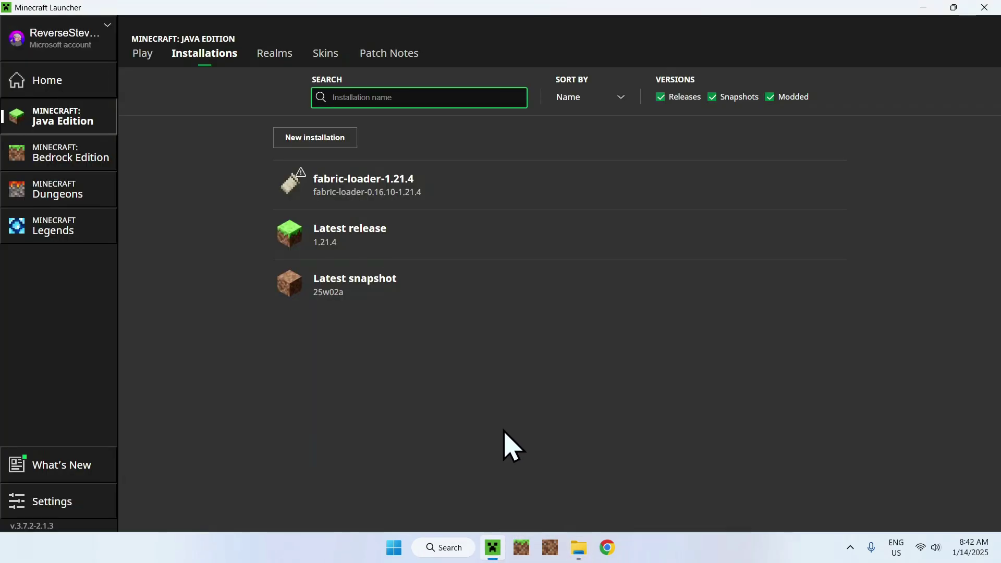
{"action": "left_click", "coordinate": [140, 54]}
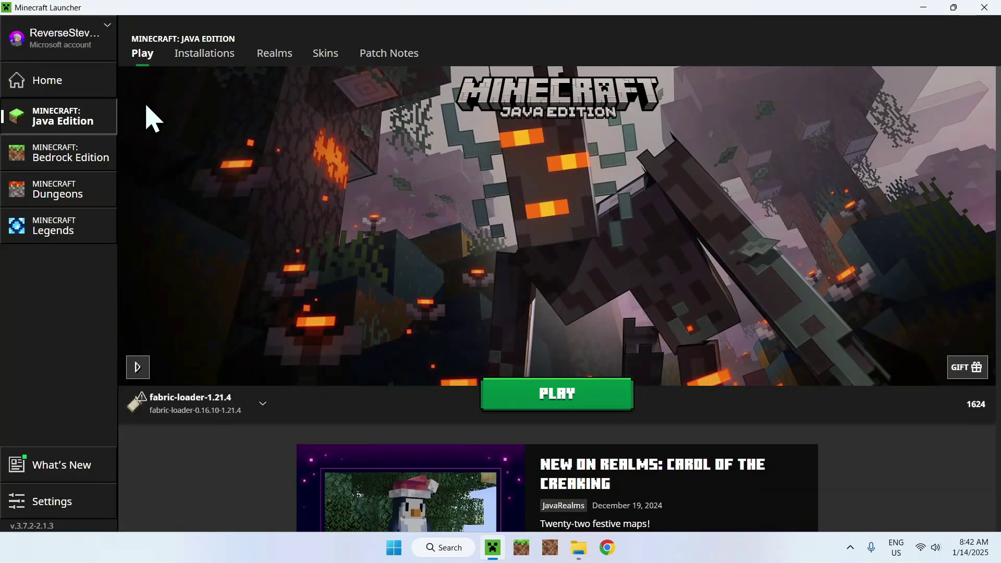
{"action": "left_click", "coordinate": [569, 400]}
{"action": "key", "text": "alt+Tab"}
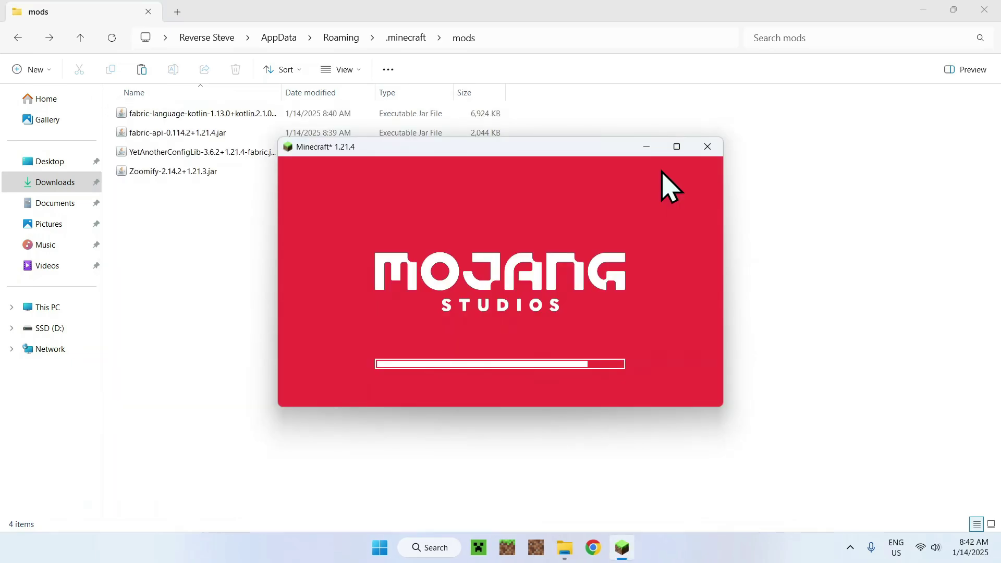
{"action": "left_click", "coordinate": [677, 147]}
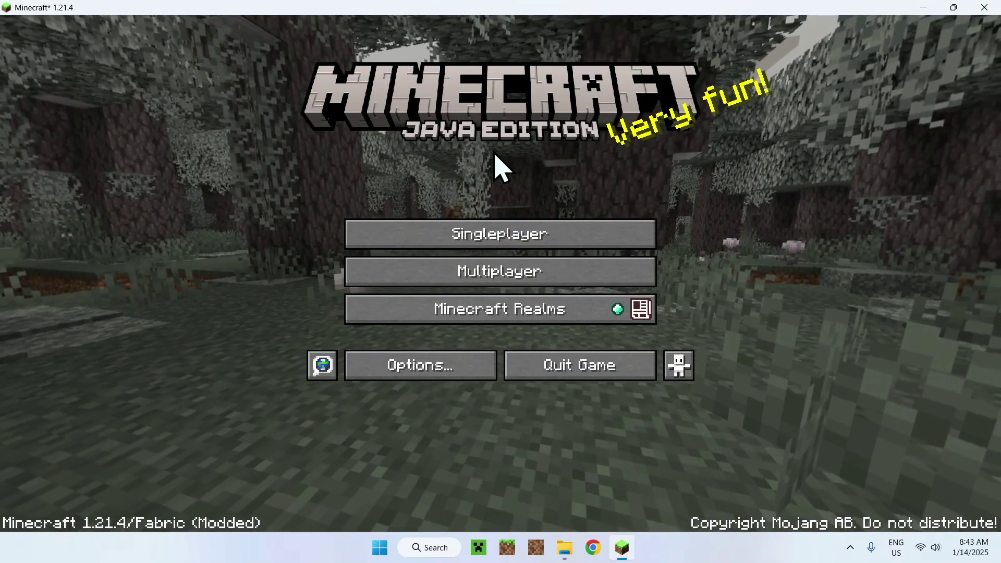
- Load the singleplayer world "Tutorials" and walk forward across the grassland
{"action": "left_click", "coordinate": [504, 232]}
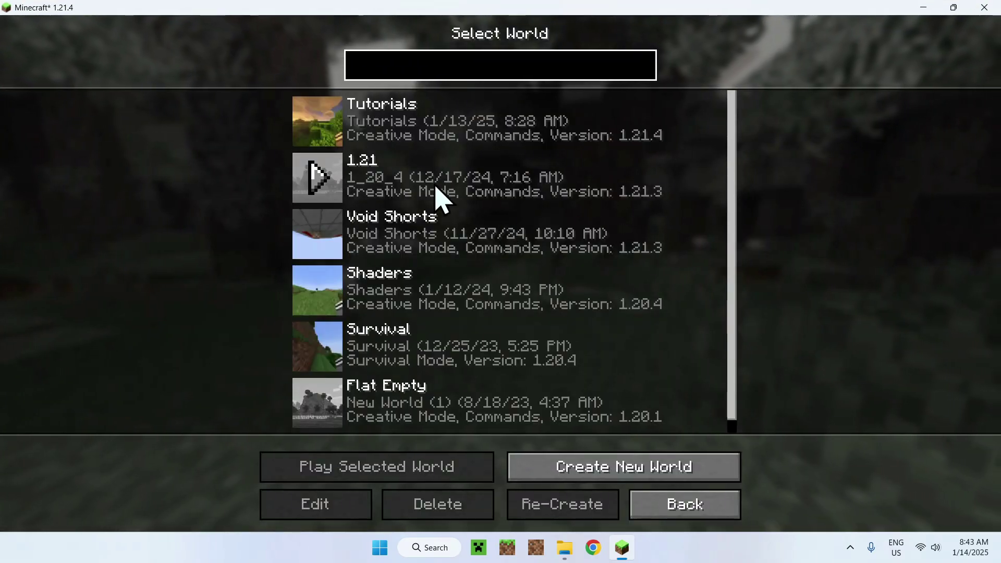
{"action": "left_click", "coordinate": [320, 125]}
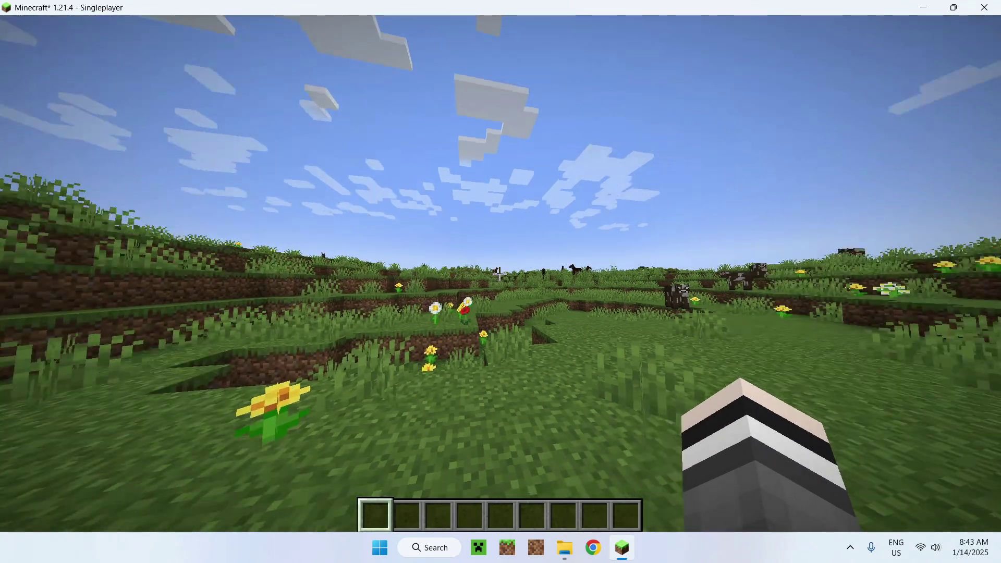
{"action": "key", "text": "w"}
{"action": "key", "text": "w"}
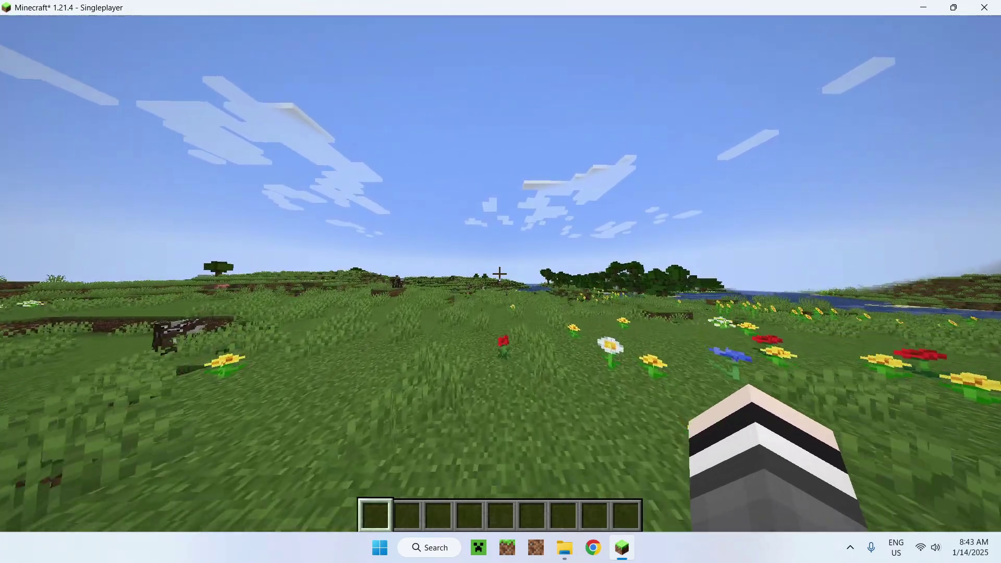
{"action": "key", "text": "w"}
- Look up the Zoomify zoom controls at the end of the game's key bindings list, and return to the world
{"action": "key", "text": "Escape"}
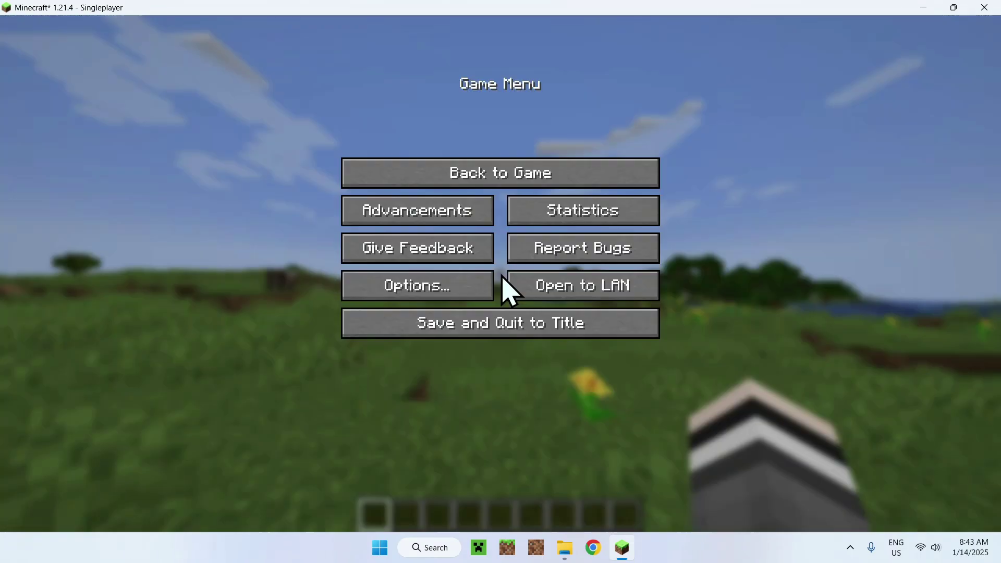
{"action": "left_click", "coordinate": [487, 299]}
{"action": "left_click", "coordinate": [551, 219]}
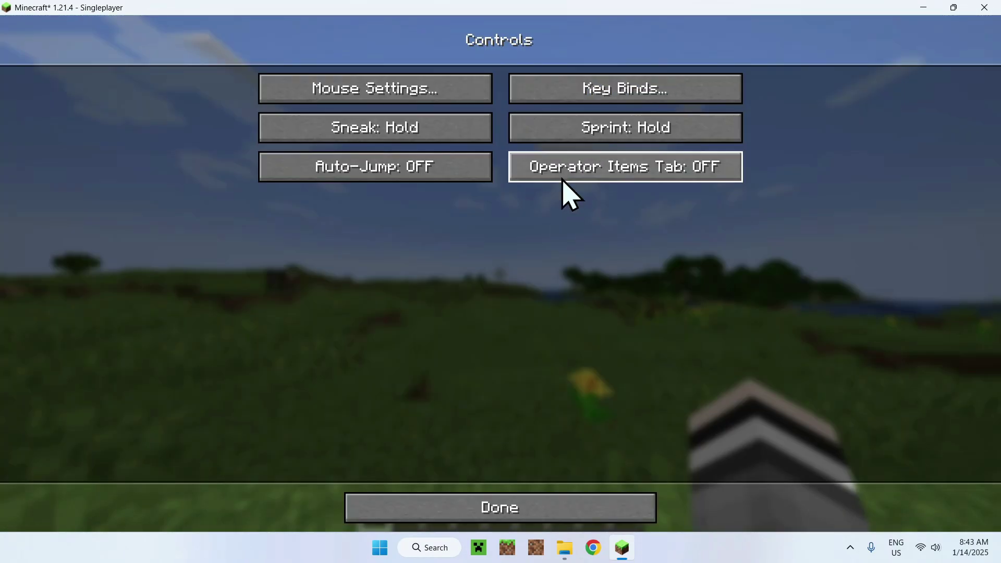
{"action": "left_click", "coordinate": [573, 98]}
{"action": "left_click_drag", "start_coordinate": [777, 121], "coordinate": [823, 455]}
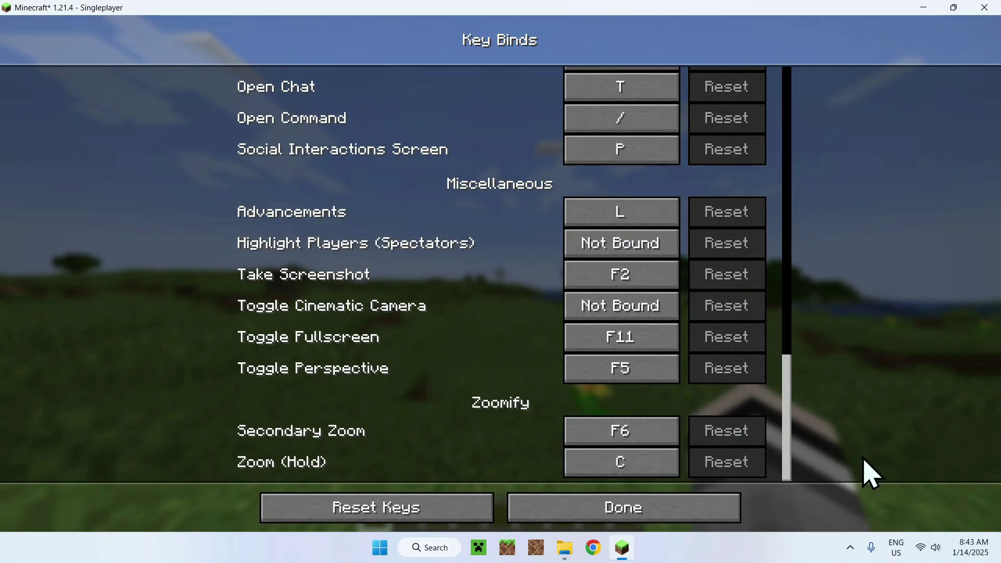
{"action": "key", "text": "Escape"}
{"action": "key", "text": "Escape"}
{"action": "key", "text": "Escape"}
{"action": "key", "text": "Escape"}
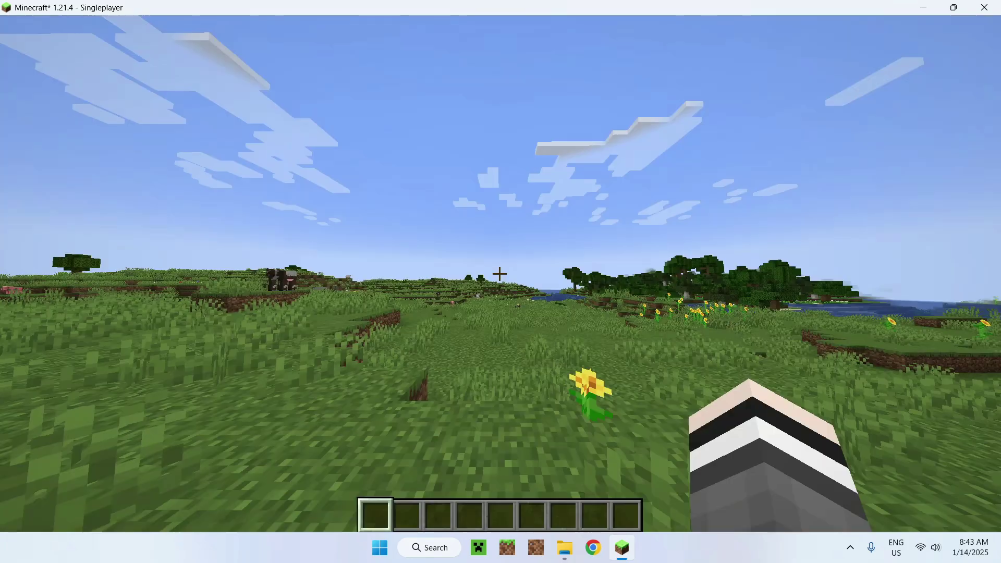
- Try out Zoomify's hold-to-zoom function several times while looking across the grassland
{"action": "key", "text": "c"}
{"action": "key", "text": "c"}
{"action": "key", "text": "c"}
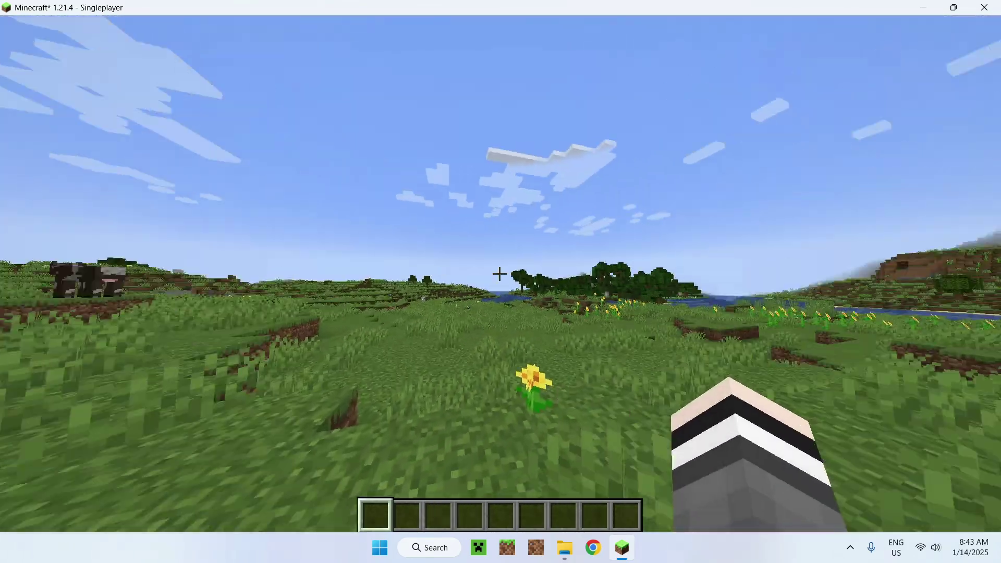
{"action": "key", "text": "c"}
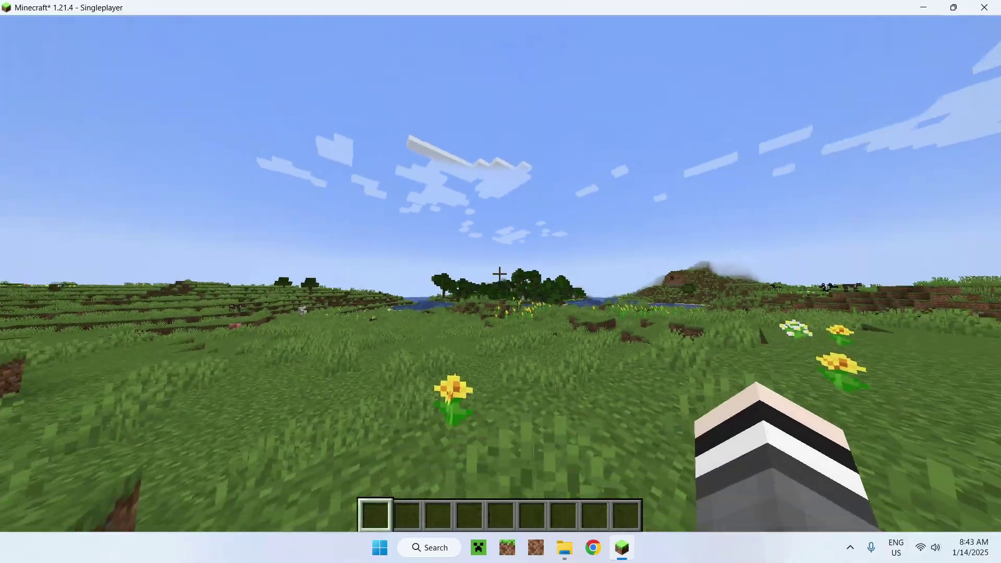
- Move the character forward across the grassland in first-person view
{"action": "key", "text": "w"}
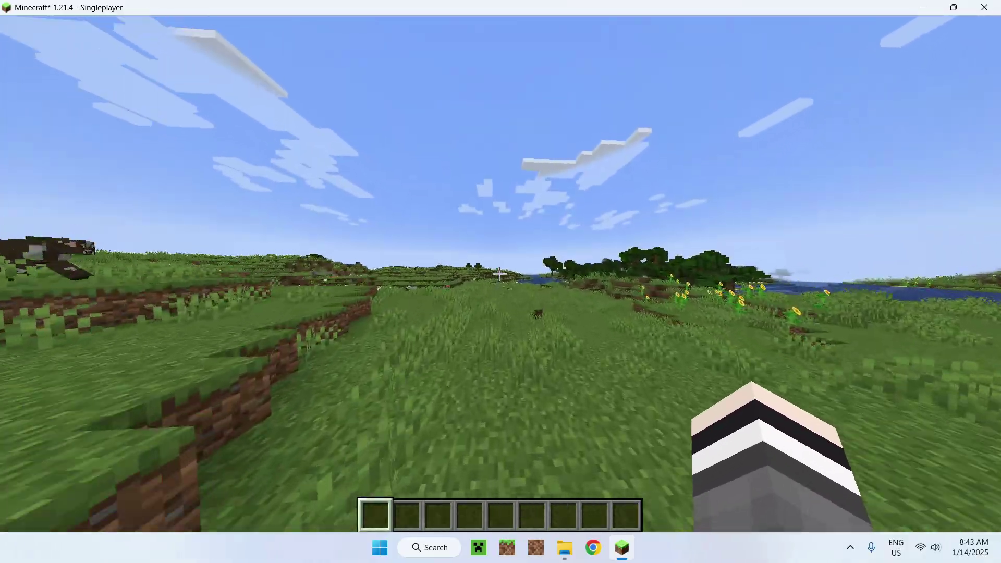
{"action": "key", "text": "w"}
{"action": "key", "text": "w"}
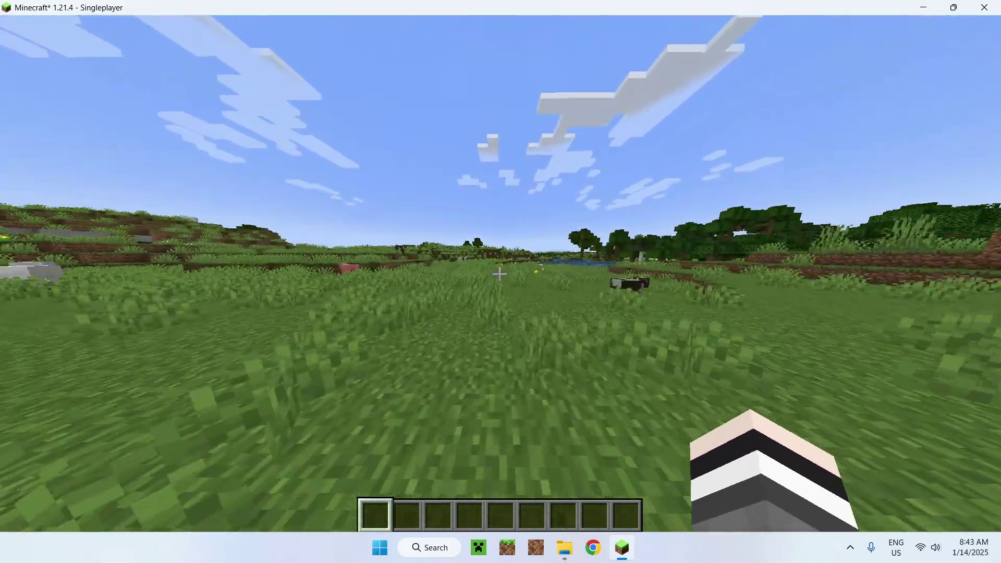
- Switch to the front-facing third-person perspective and run on across the grassland
{"action": "key", "text": "F5"}
{"action": "key", "text": "F5"}
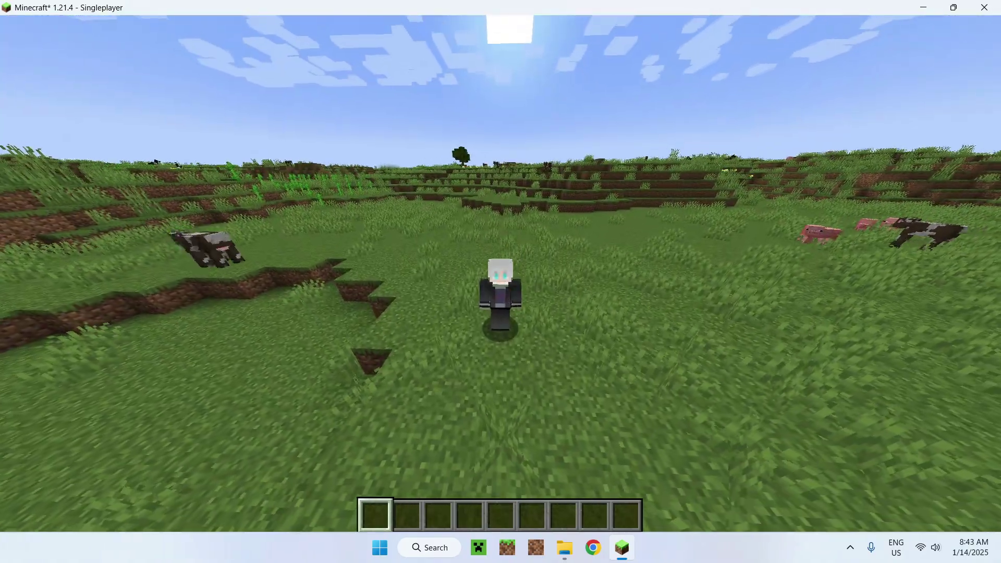
{"action": "key", "text": "w"}
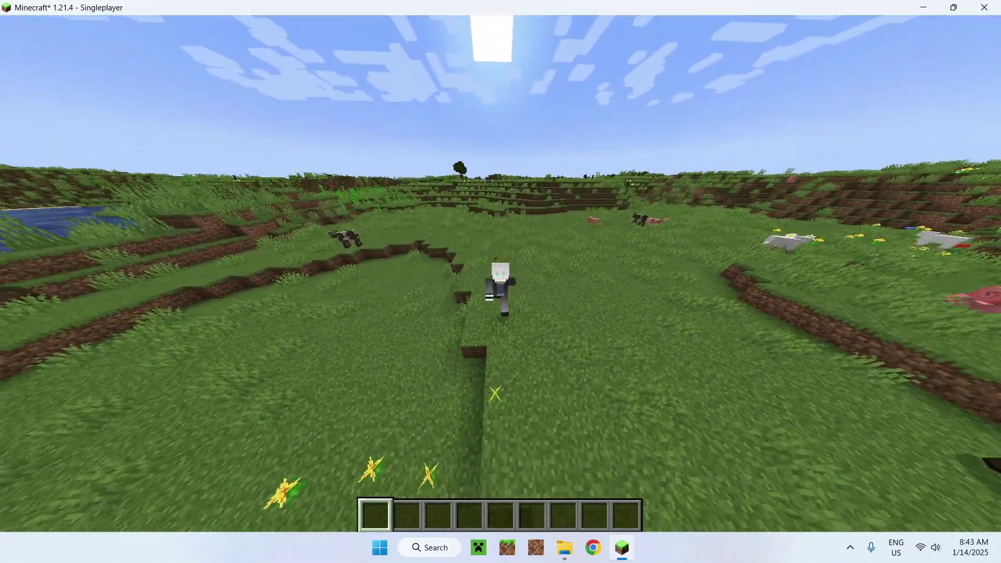
{"action": "key", "text": "w"}
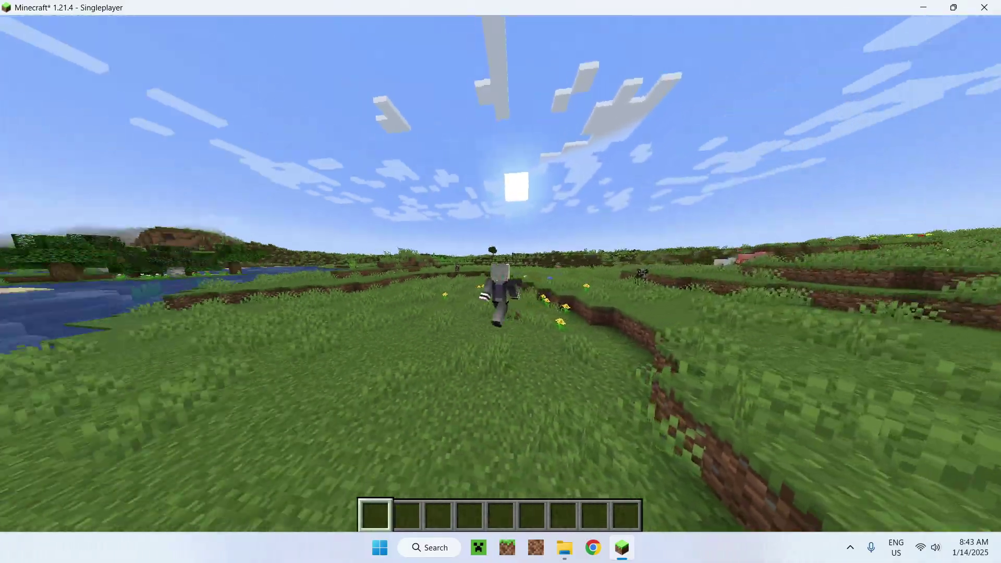
{"action": "key", "text": "w"}
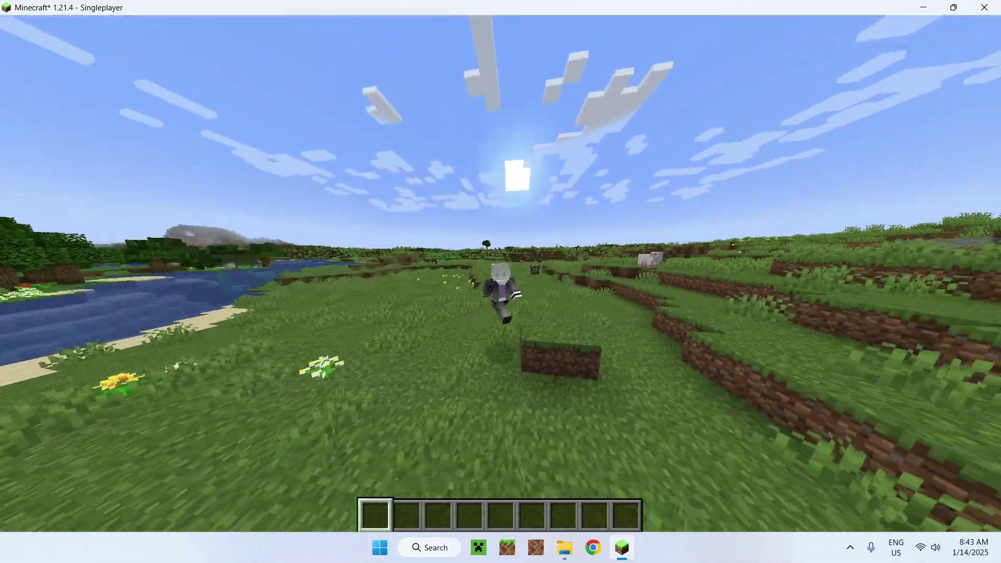